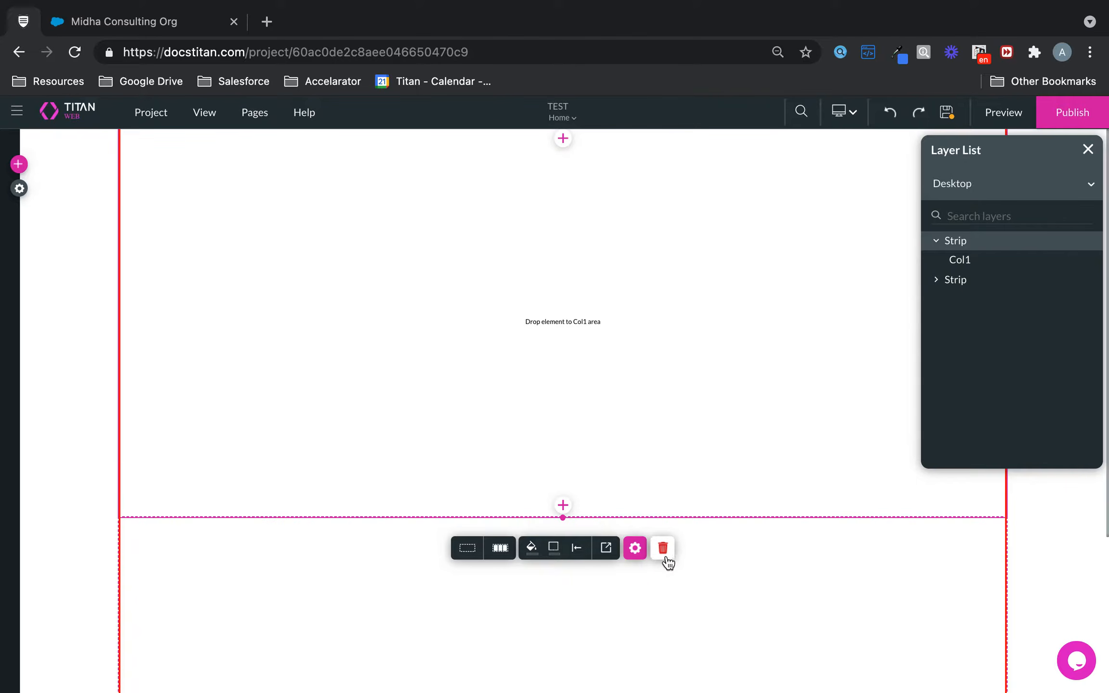
- Close the layer list, save pending changes while visiting Page 2, then return to Home
left_click(1087, 150)
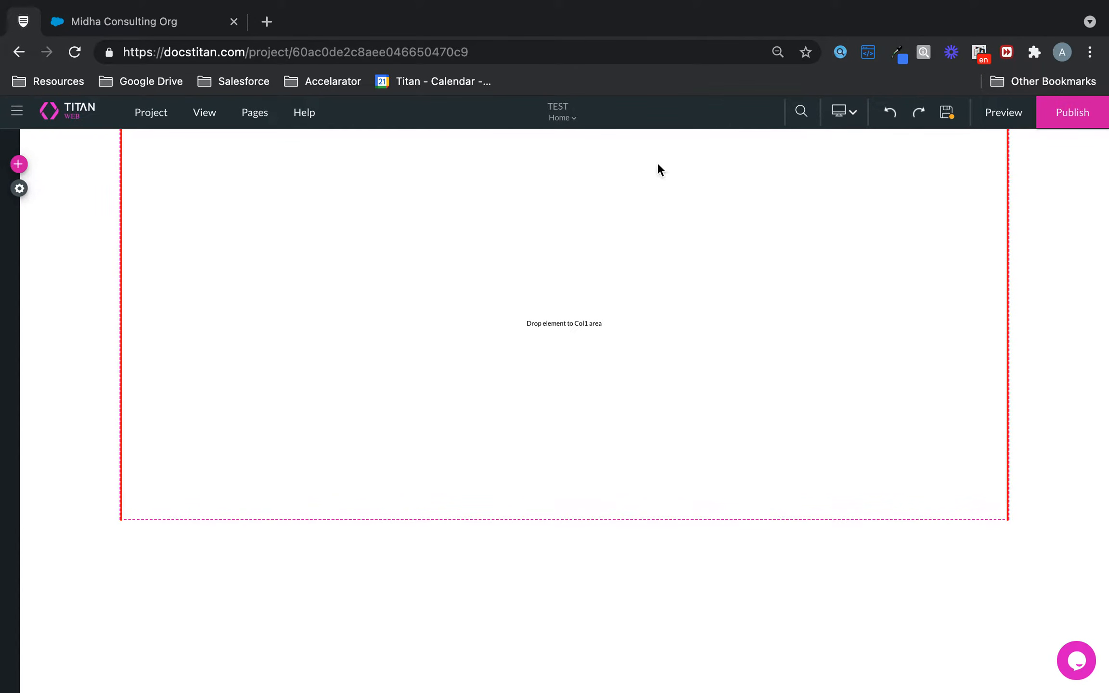
left_click(569, 124)
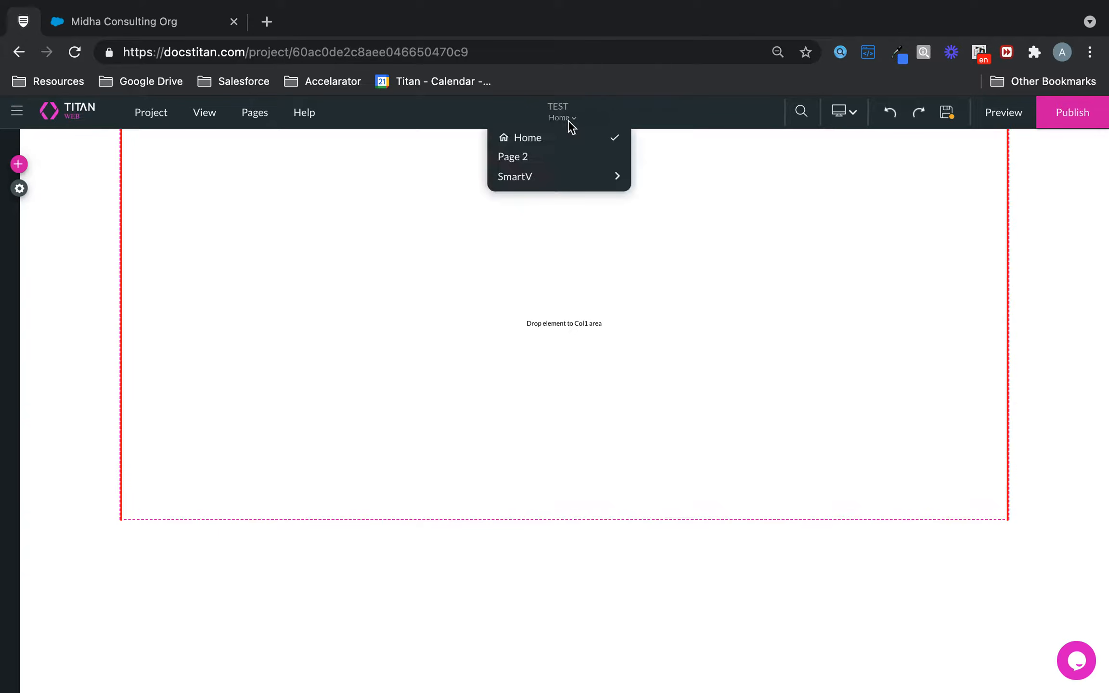
left_click(545, 159)
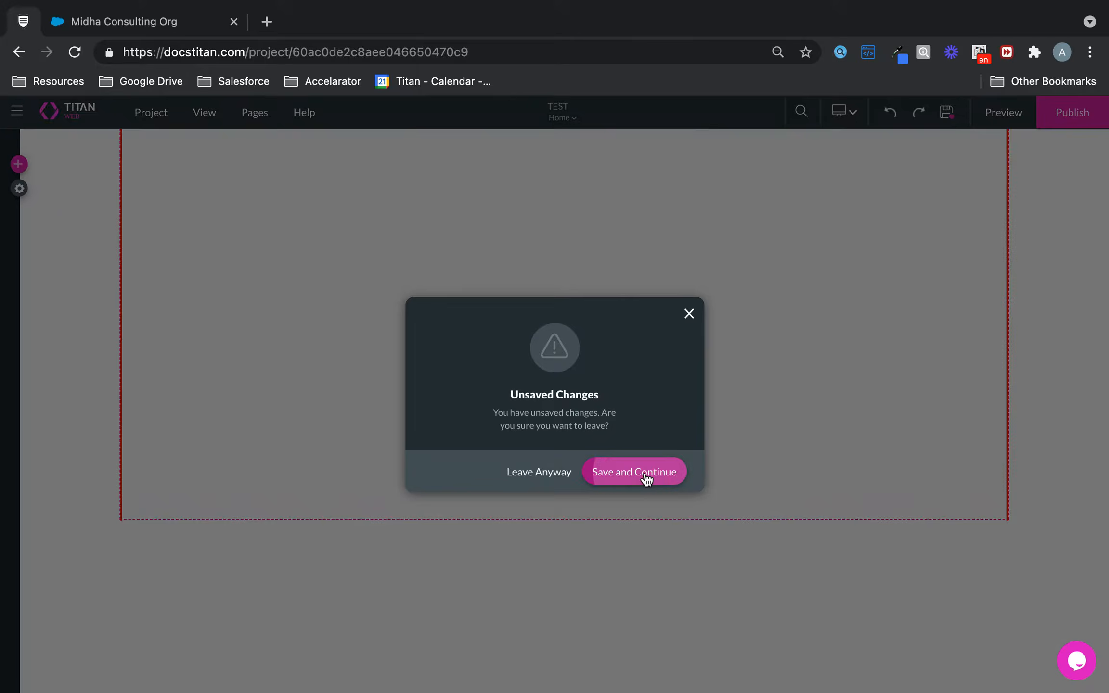
left_click(644, 471)
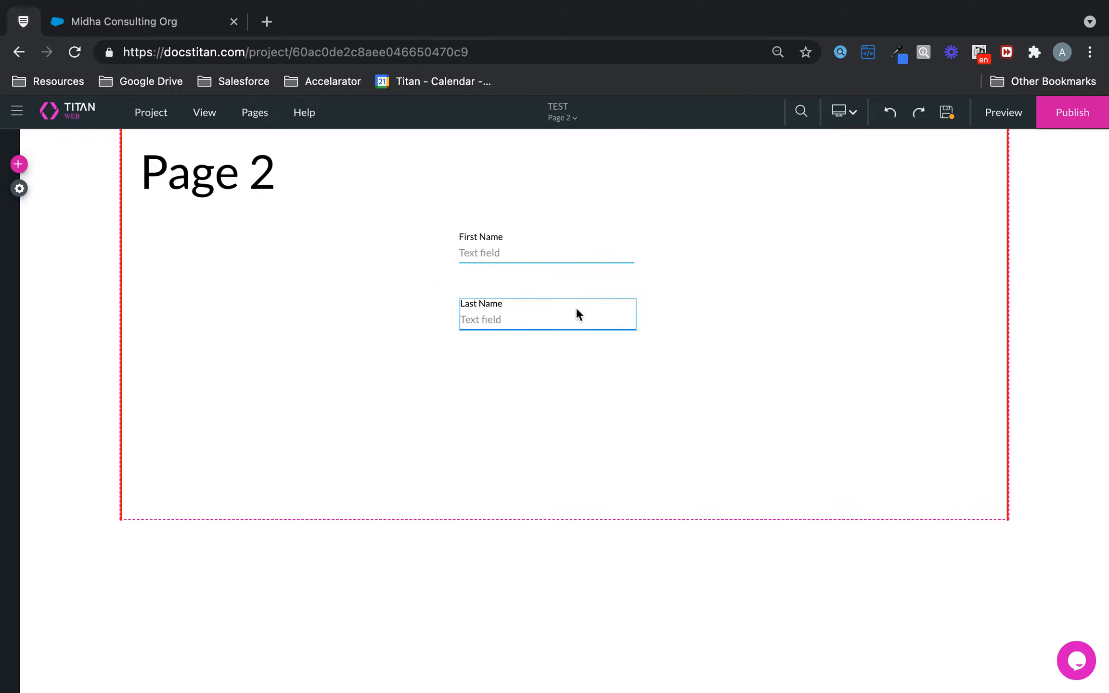
left_click(574, 123)
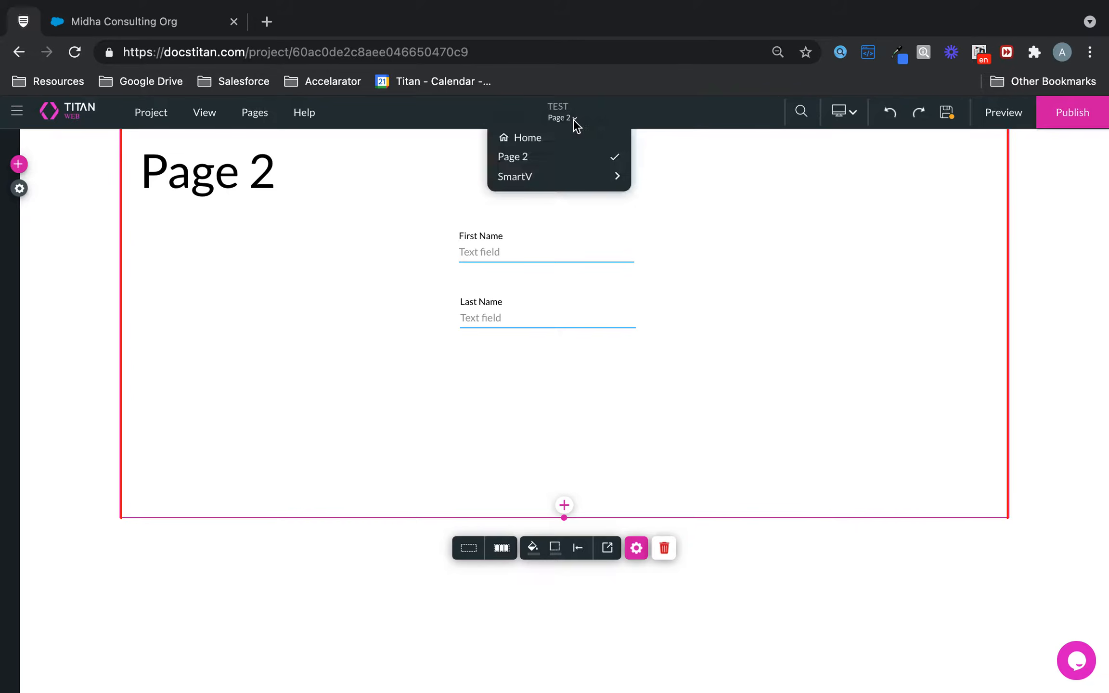
left_click(563, 139)
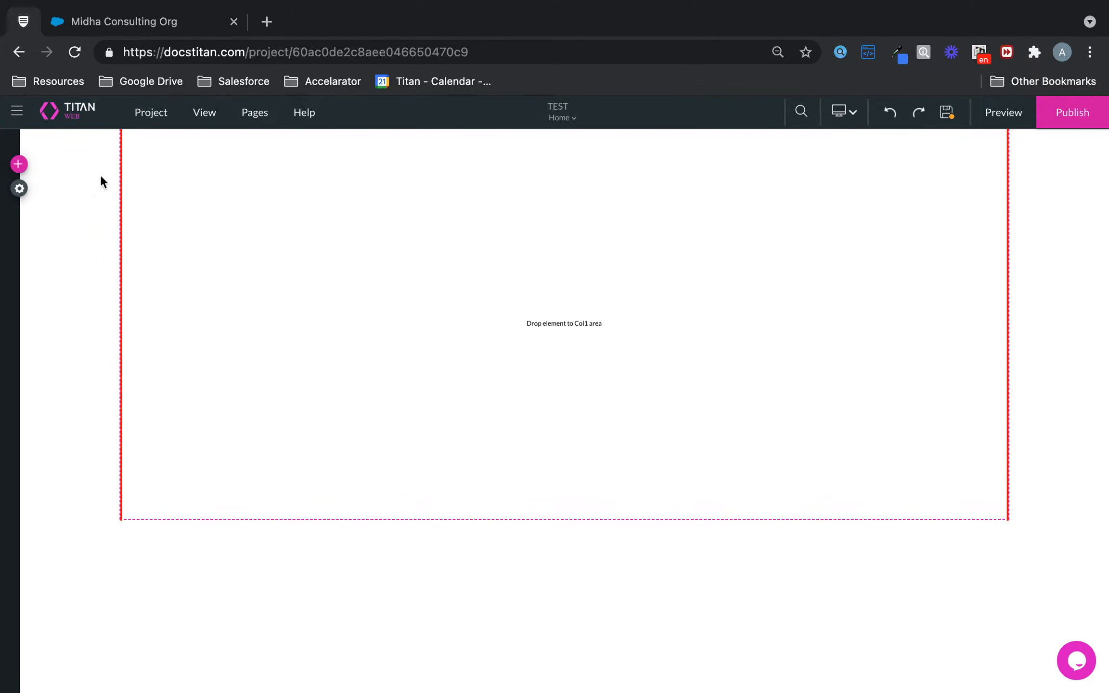
- Place a primary button near the top of the Home strip labelled 'SmartV Login'
left_click(19, 166)
left_click(34, 211)
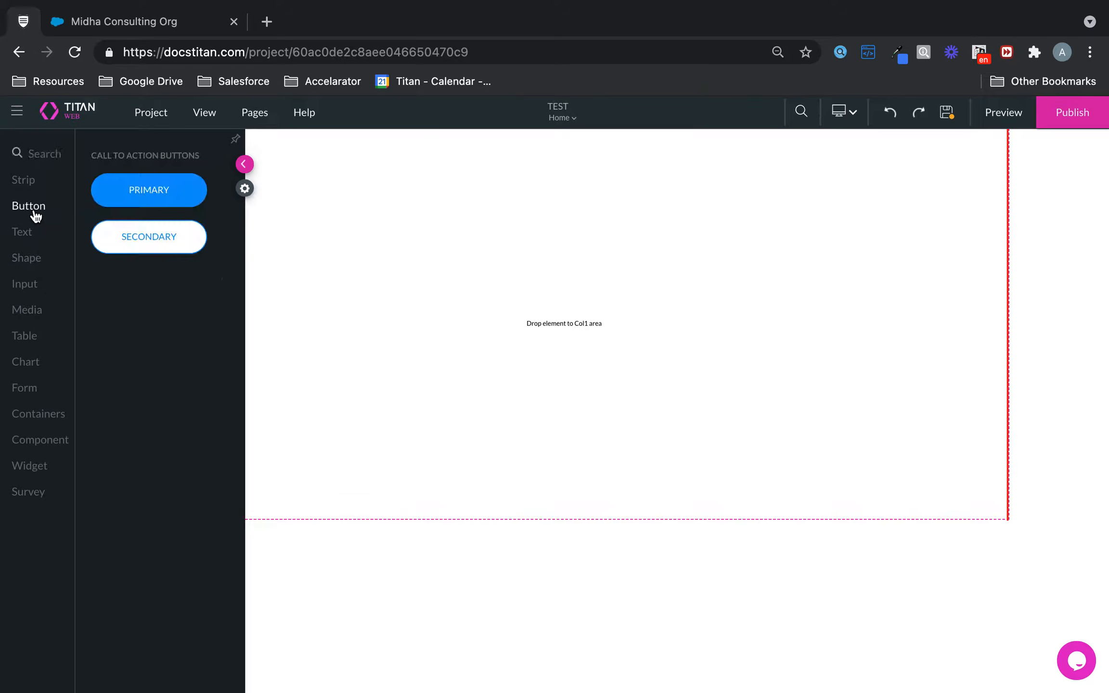
left_click_drag(154, 191, 713, 238)
double_click(584, 231)
type("SmartV Login")
left_click(18, 165)
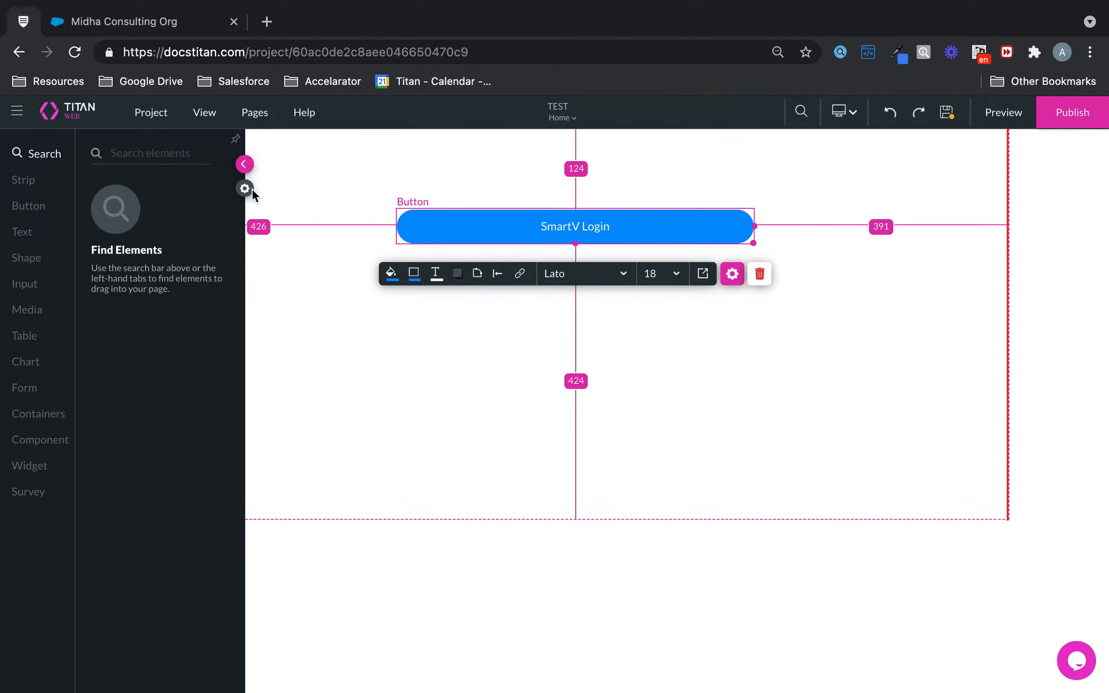
left_click(251, 189)
- Open SmartV login configuration under User Access and advance through the wizard to Parameters
left_click(37, 213)
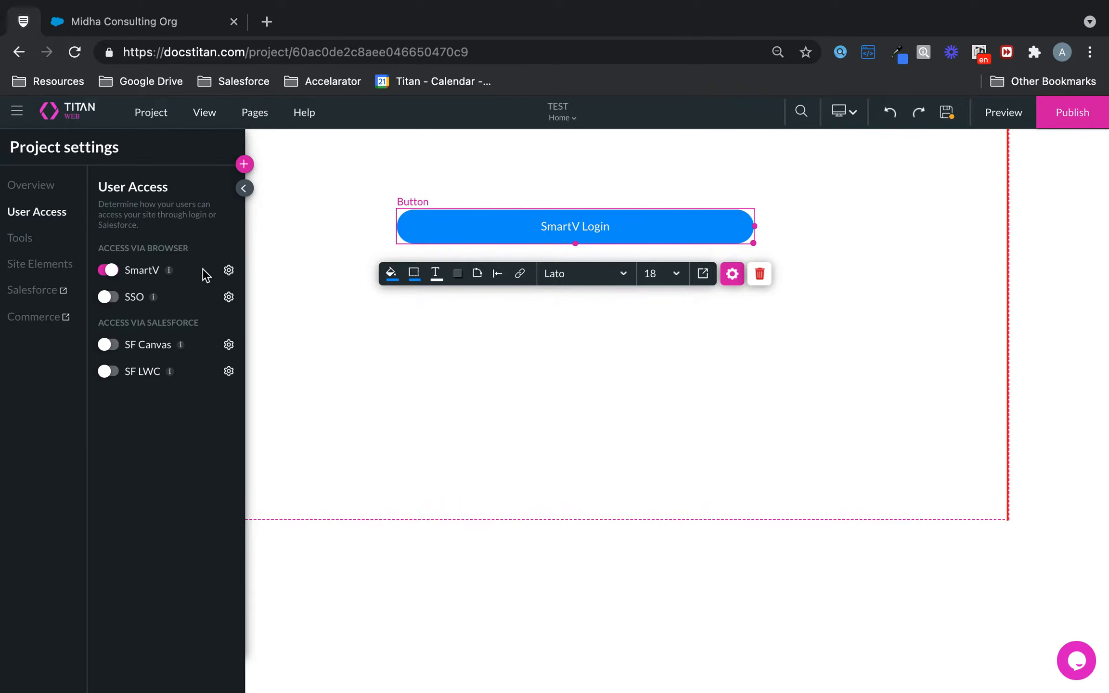
left_click(229, 270)
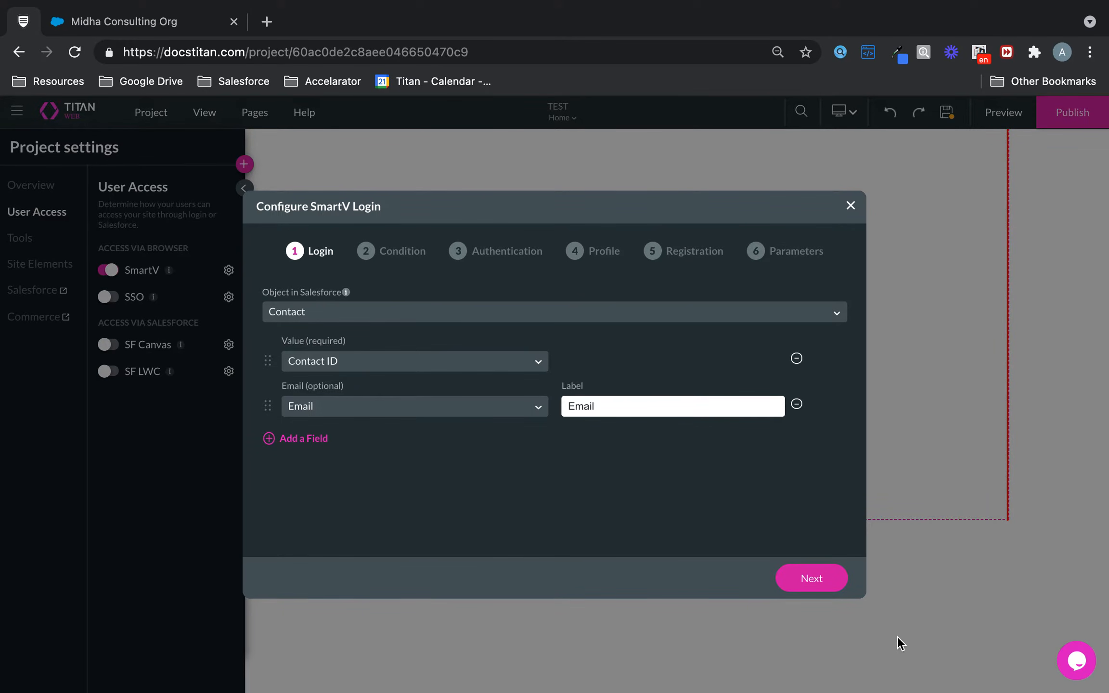
left_click(830, 589)
left_click(831, 588)
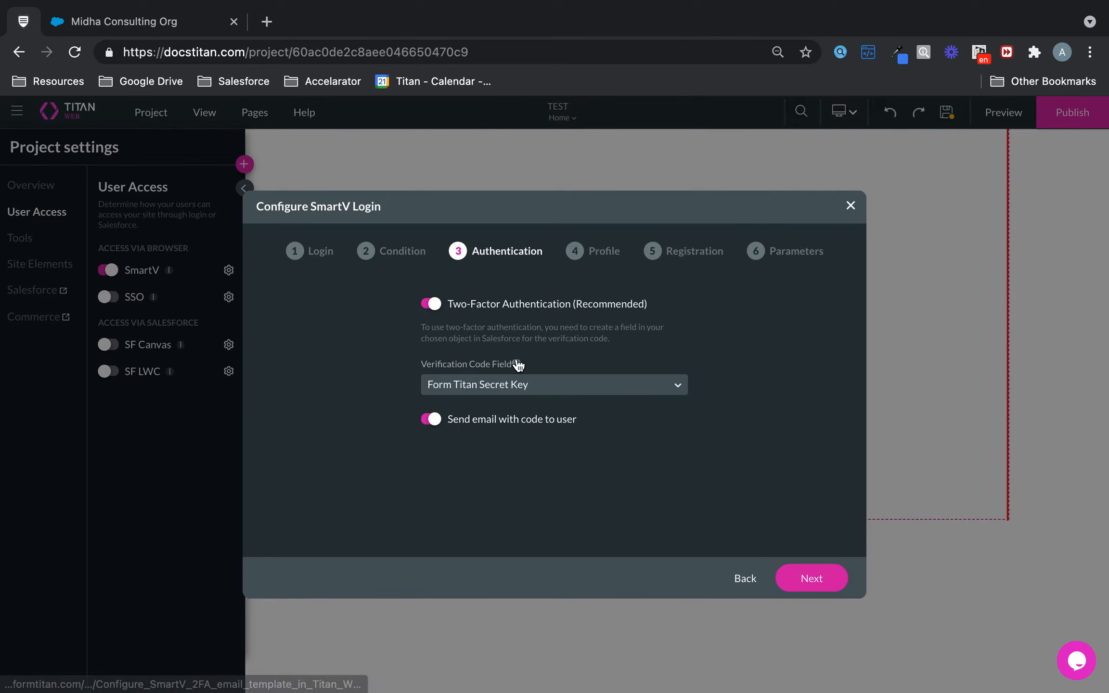
left_click(811, 576)
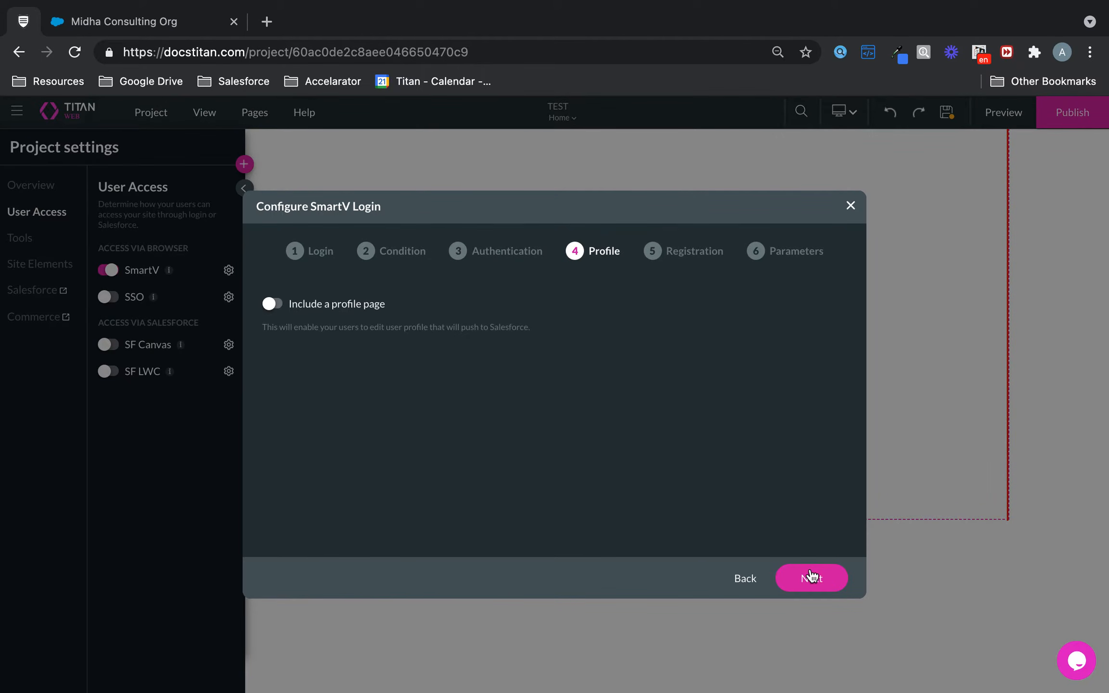
left_click(811, 576)
left_click(811, 576)
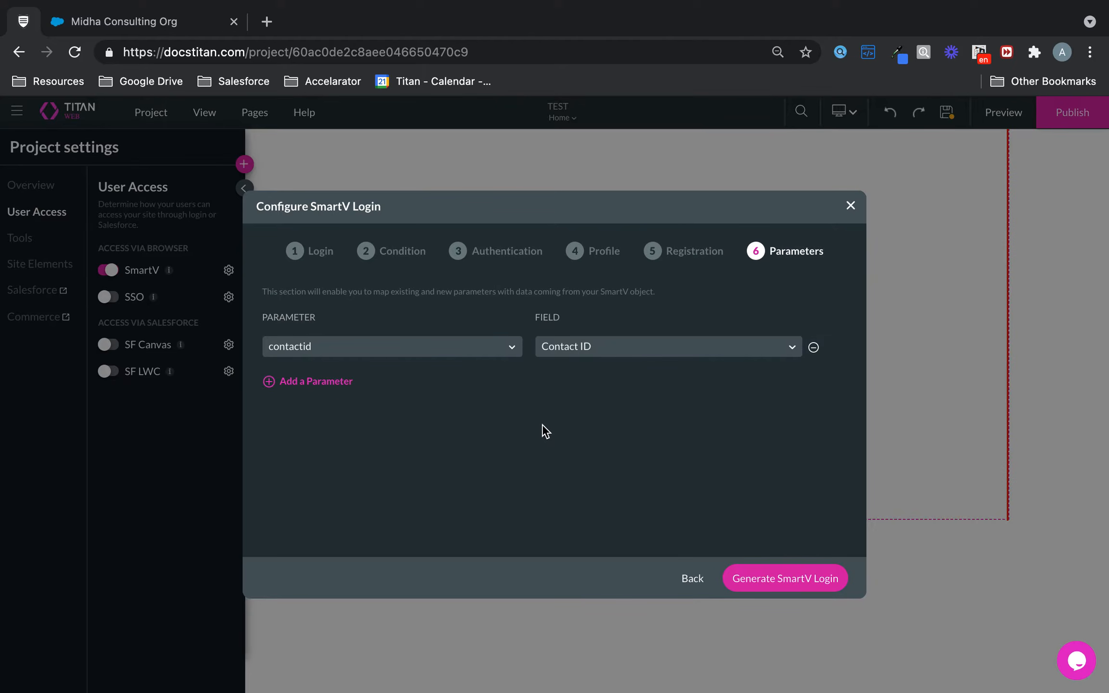
- Replace the parameter row with contactid mapped to Contact ID and generate the SmartV login
left_click(813, 347)
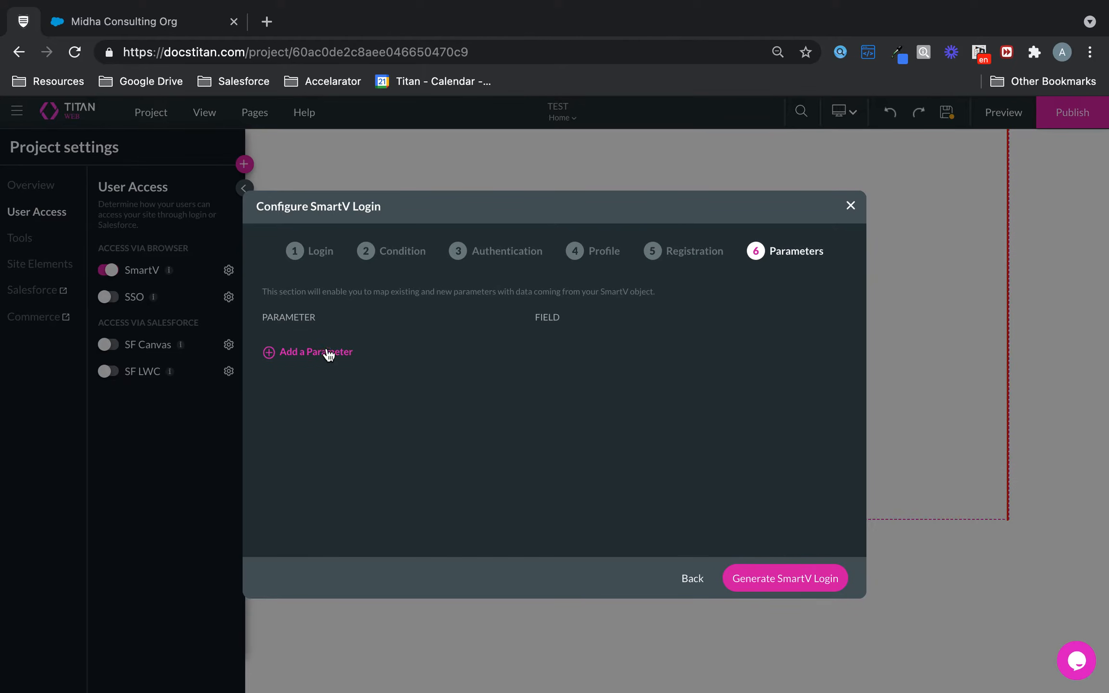
left_click(292, 353)
left_click(337, 348)
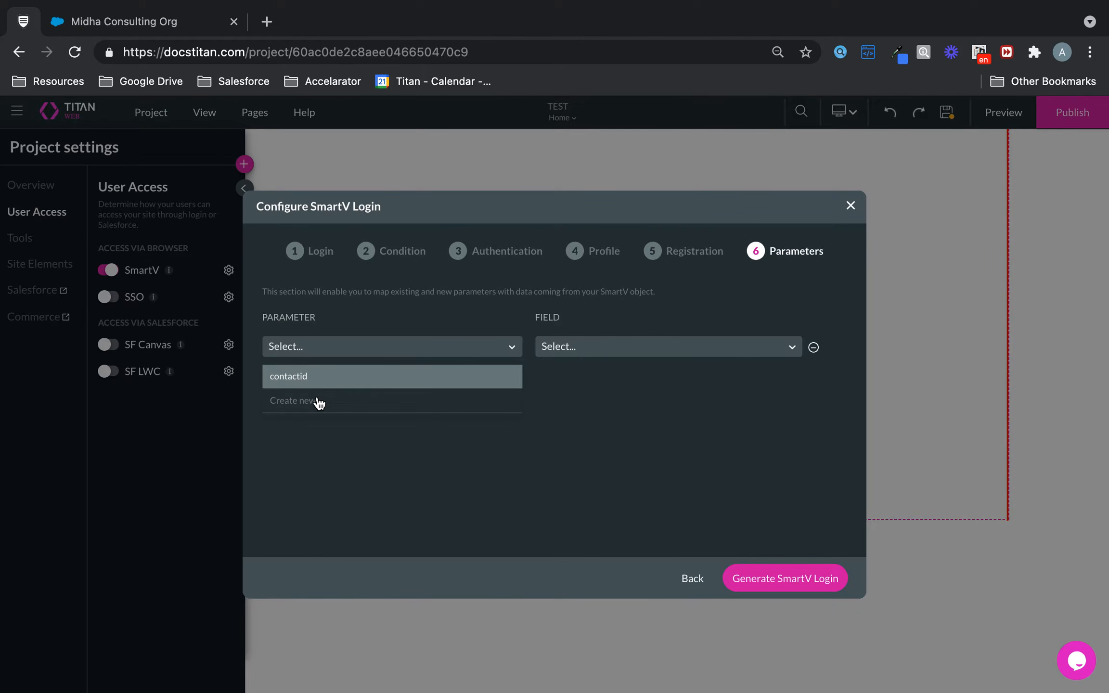
left_click(322, 380)
left_click(585, 346)
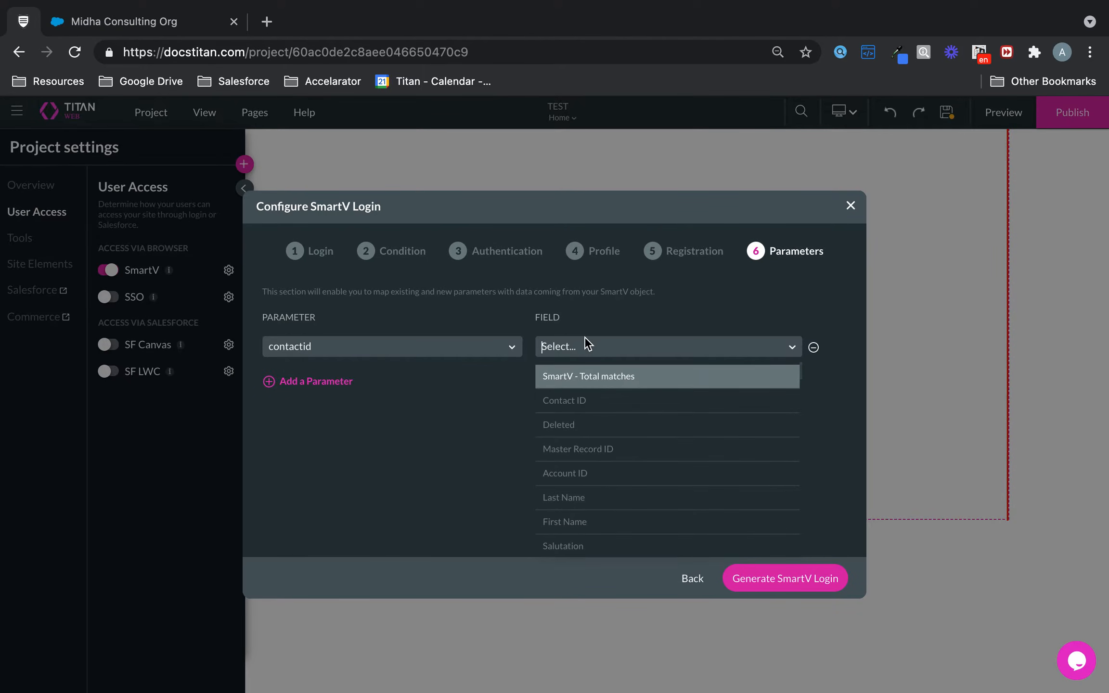
left_click(596, 409)
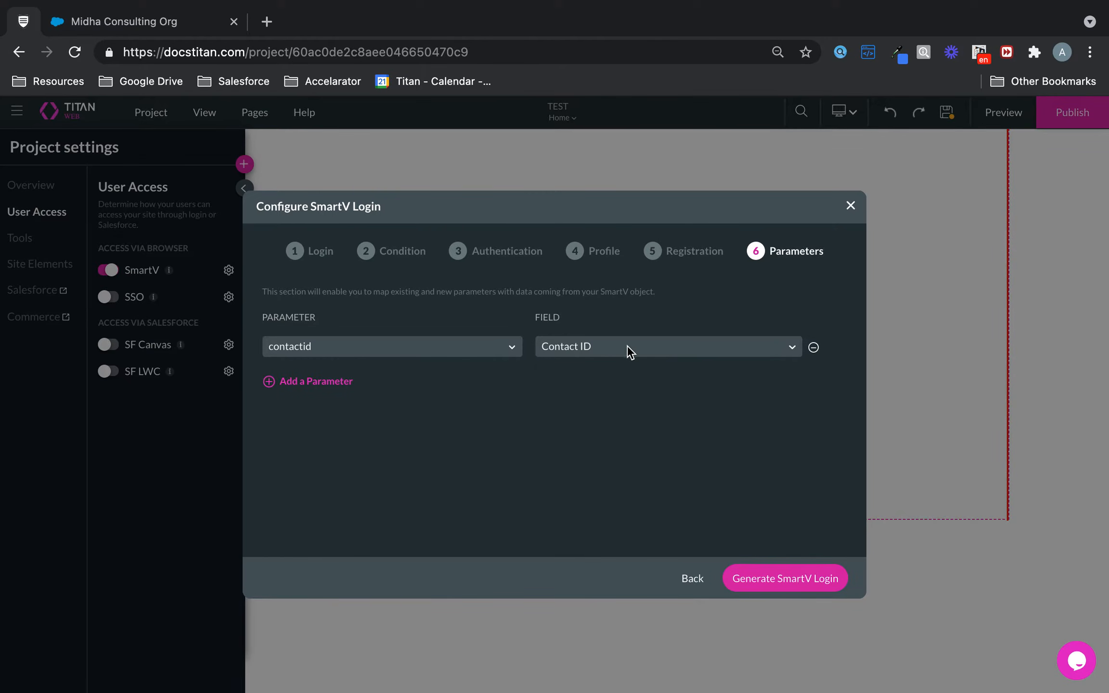
left_click(781, 575)
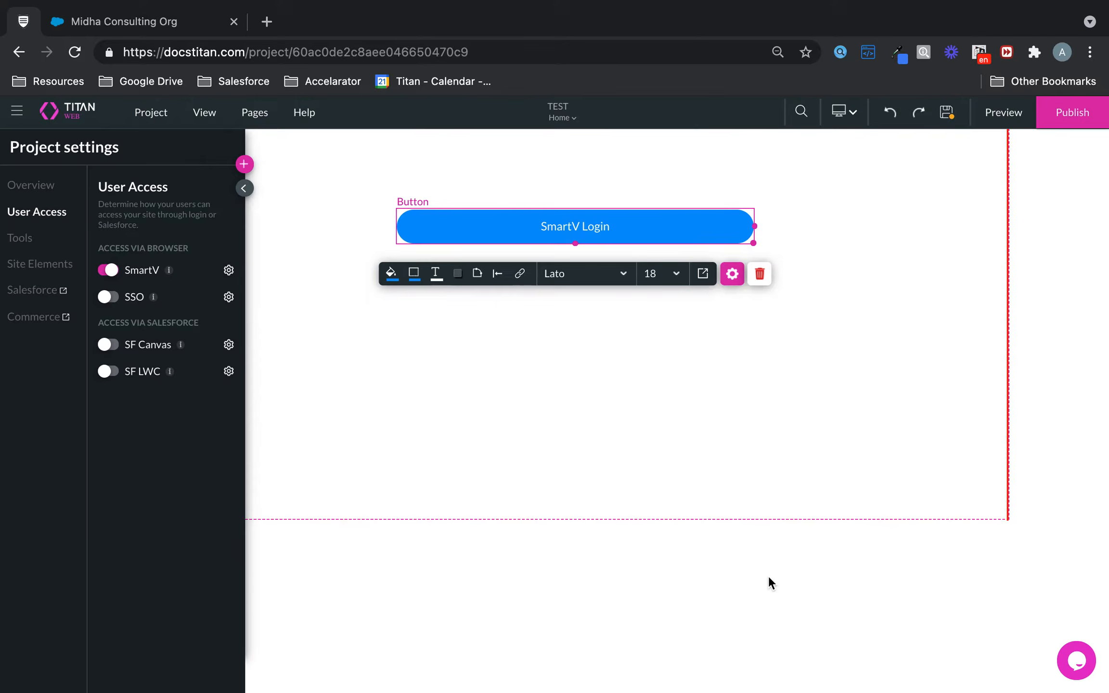
- Review Home's and Page 2's page settings, saving when leaving for Page 2, then return Home
left_click(271, 118)
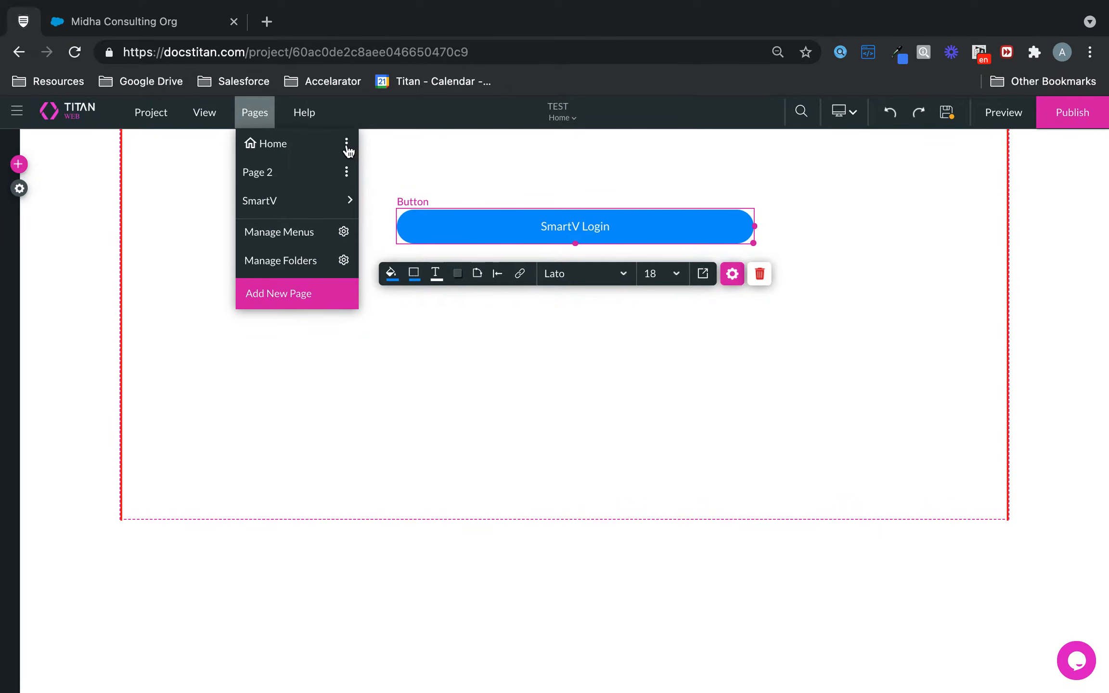
left_click(347, 146)
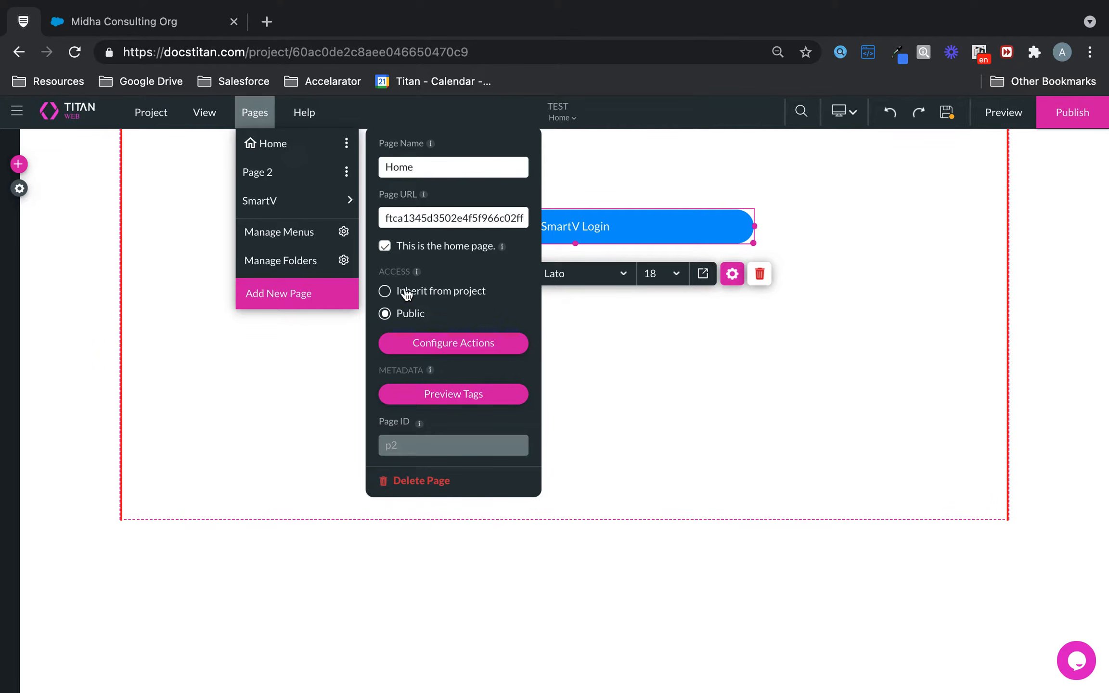
left_click(321, 175)
left_click(646, 479)
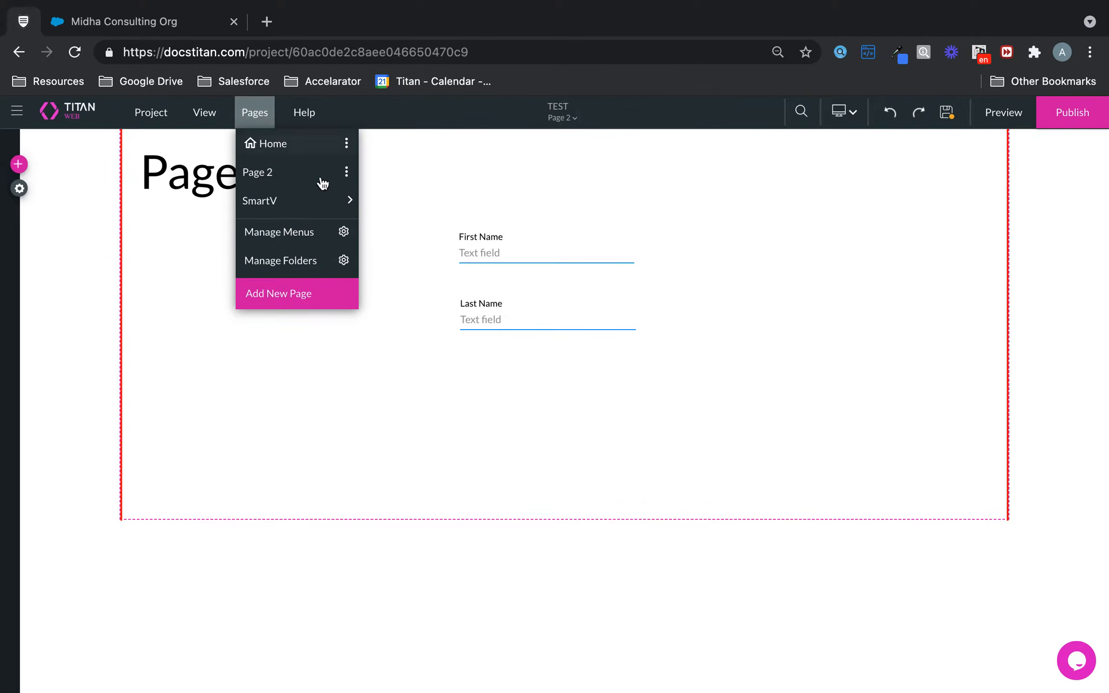
left_click(347, 172)
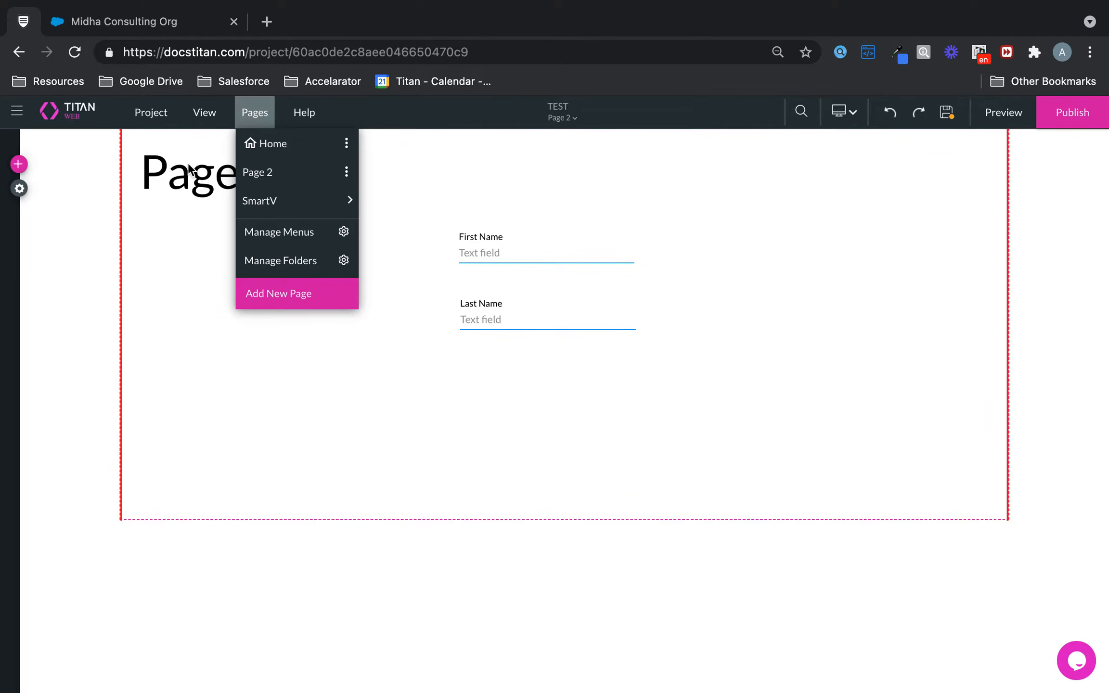
left_click(289, 144)
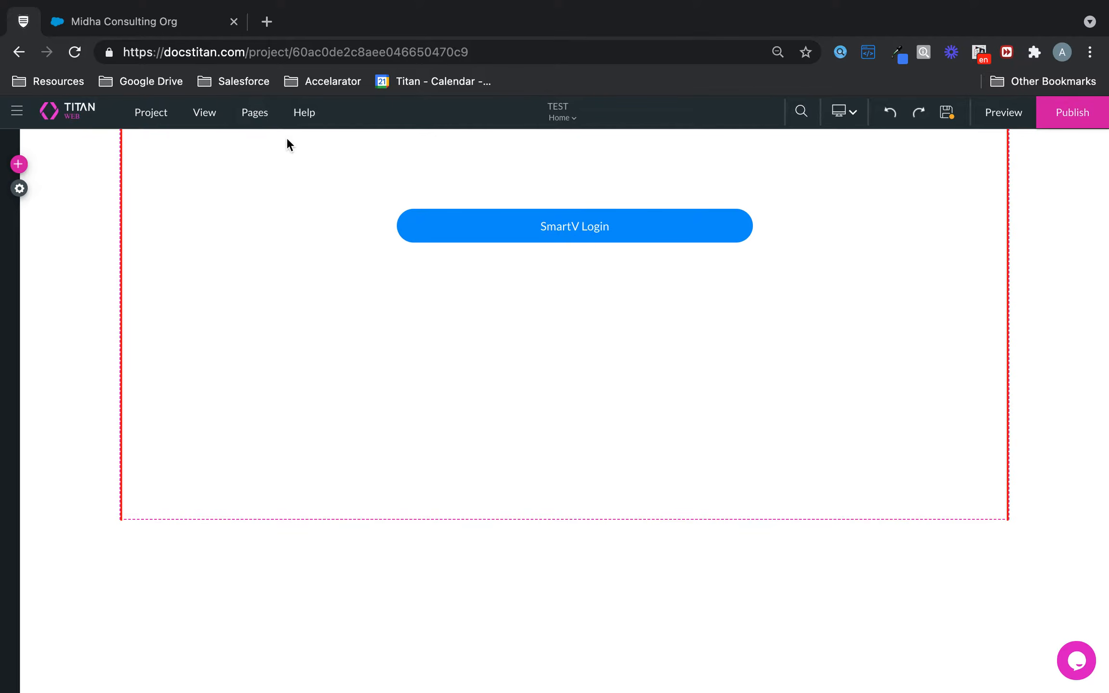
- Give the SmartV Login button an on-click User Access action set to SmartV Login
left_click(593, 226)
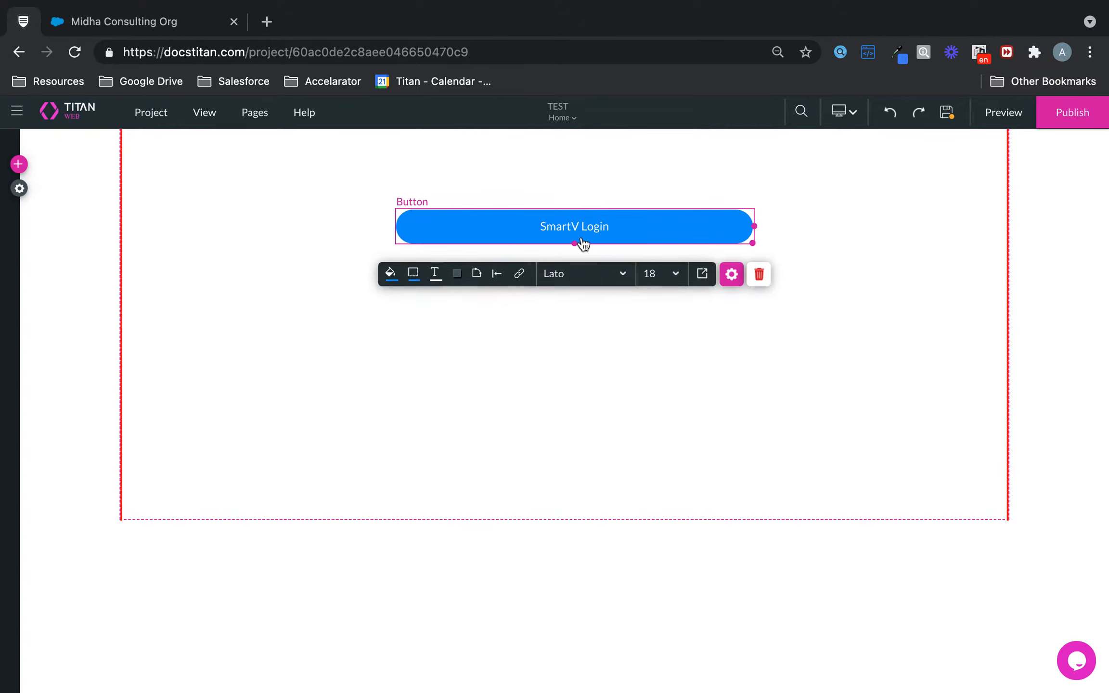
left_click(518, 274)
left_click(400, 362)
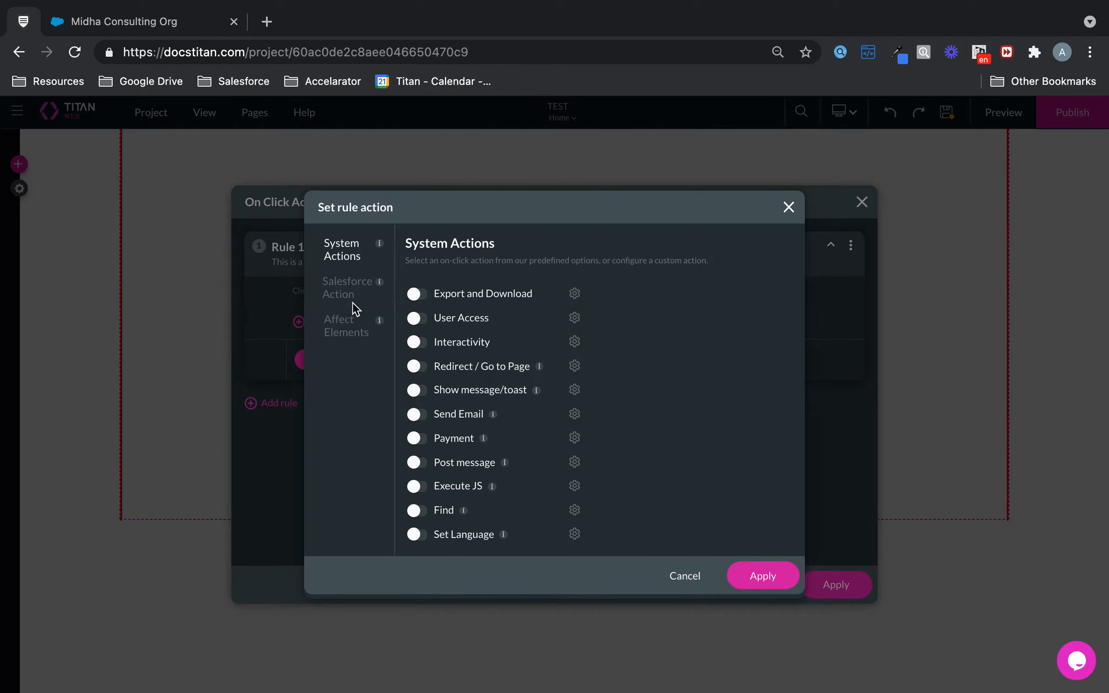
left_click(417, 318)
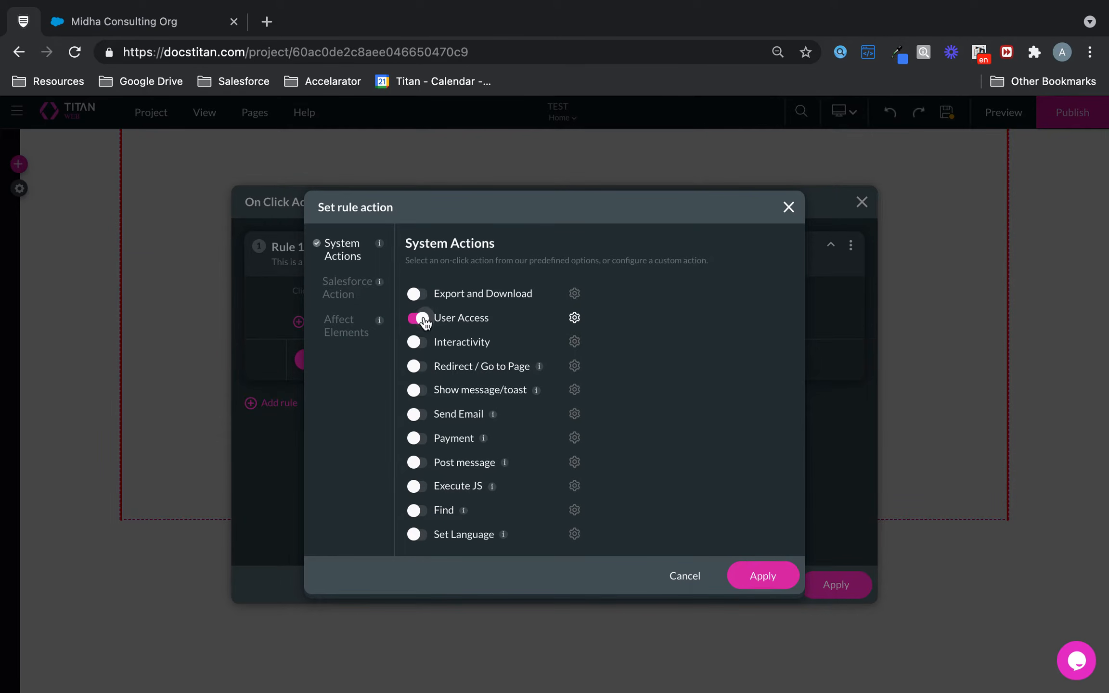
left_click(574, 317)
left_click(518, 379)
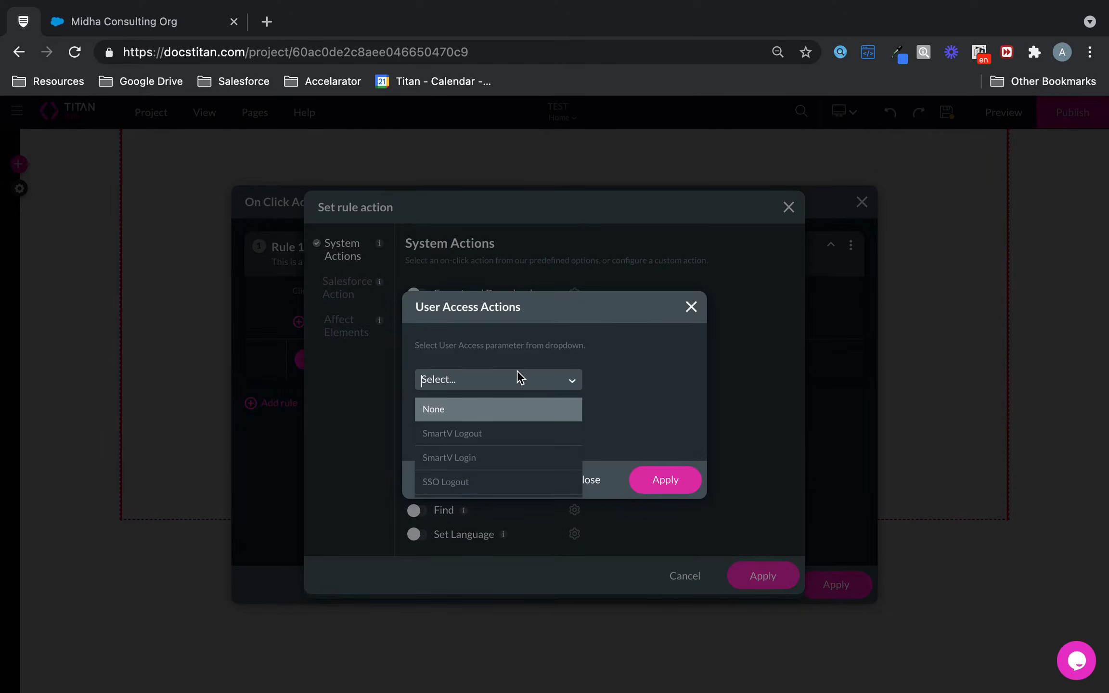
left_click(465, 458)
left_click(660, 481)
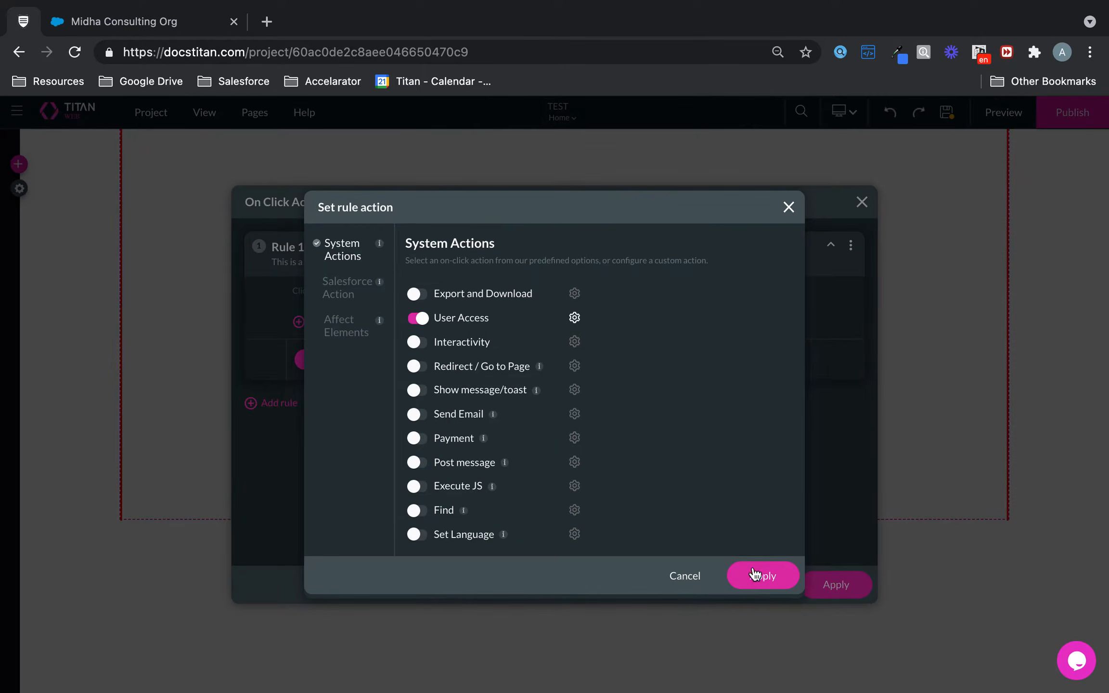
left_click(759, 575)
left_click(835, 585)
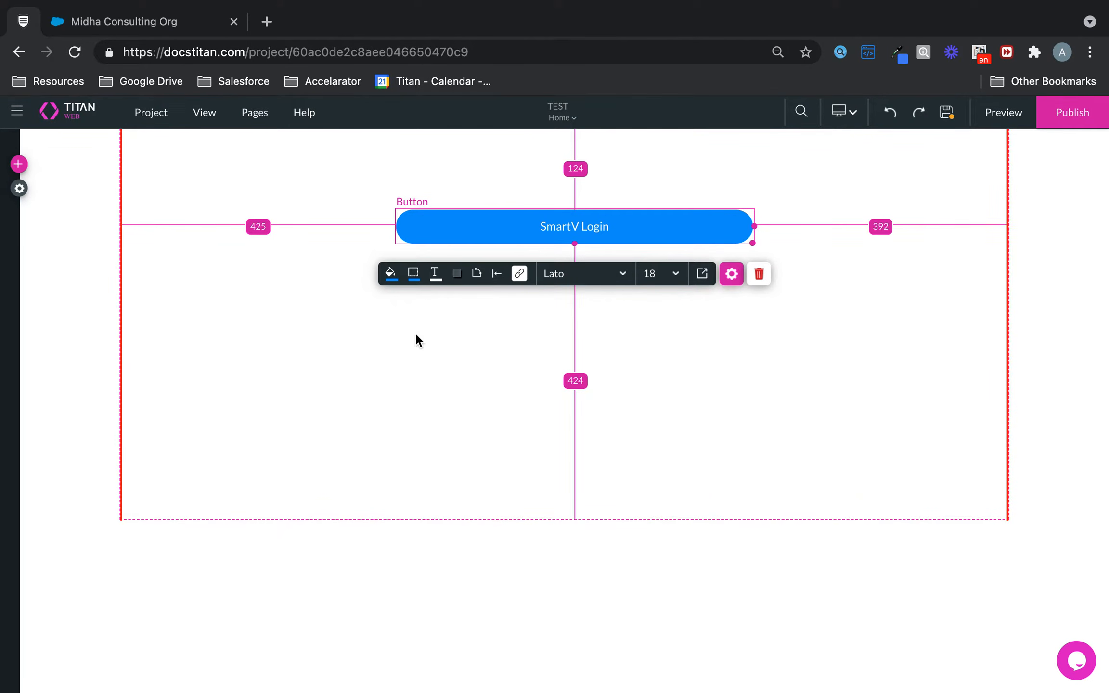
left_click(20, 188)
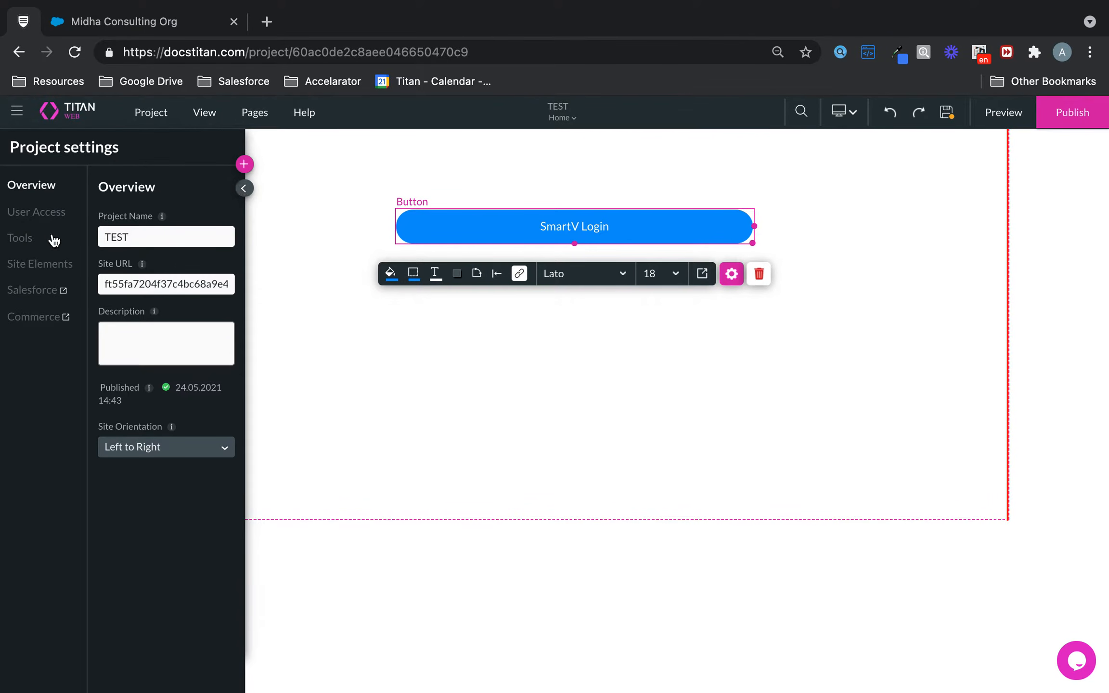
left_click(21, 238)
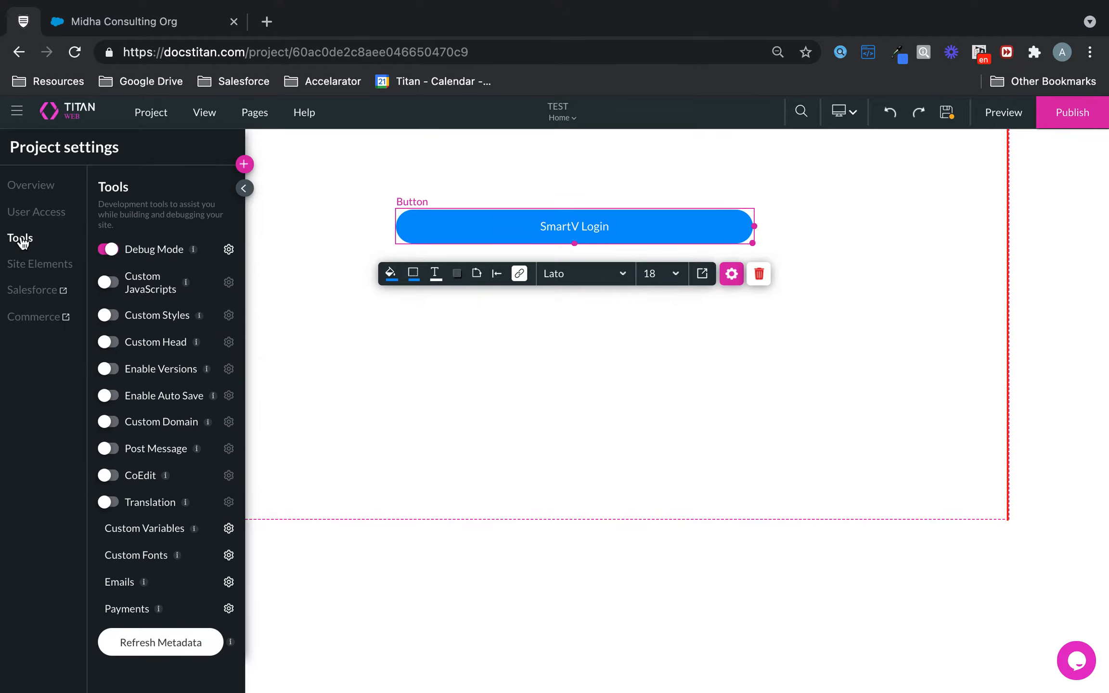
left_click(229, 529)
left_click(211, 342)
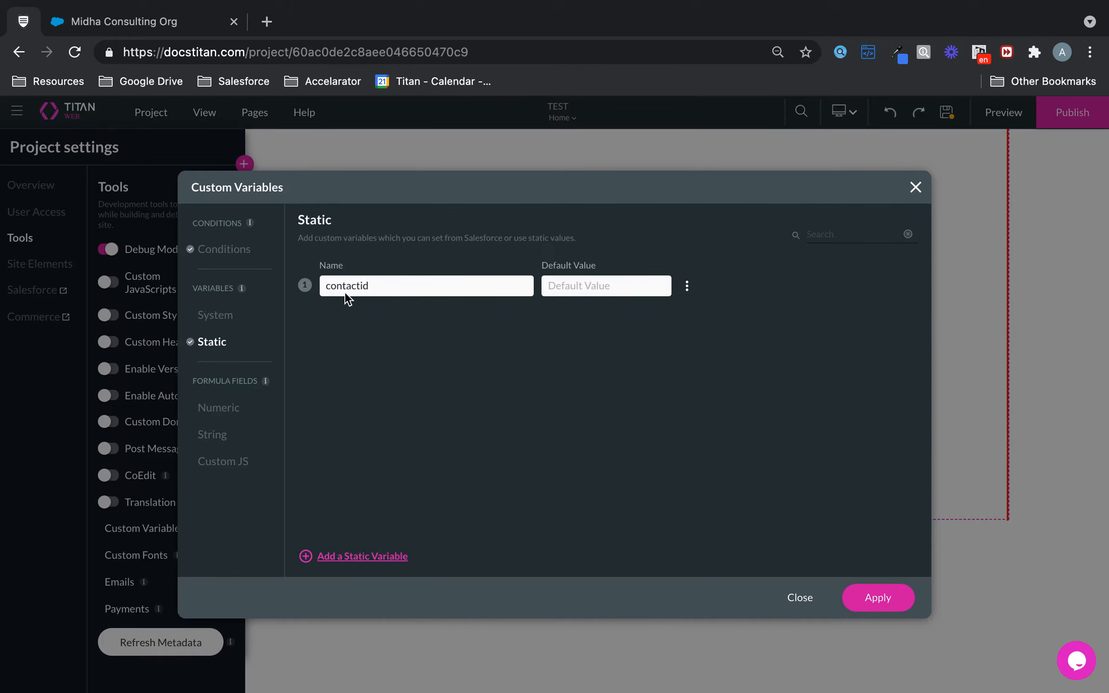
left_click_drag(378, 288, 325, 288)
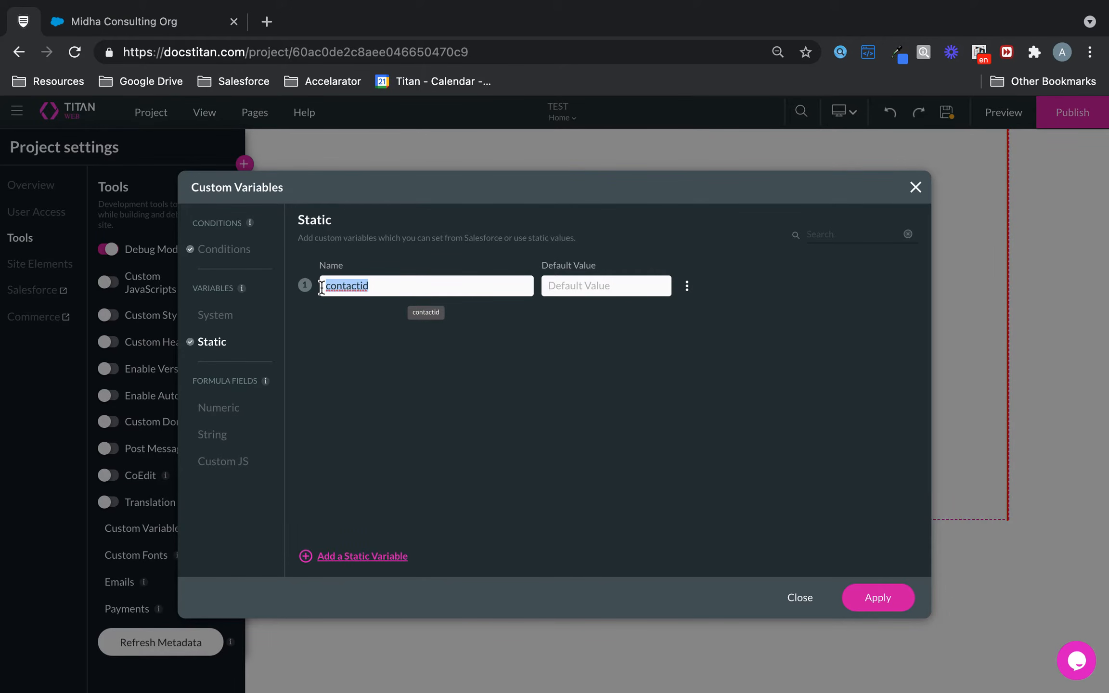
left_click(223, 234)
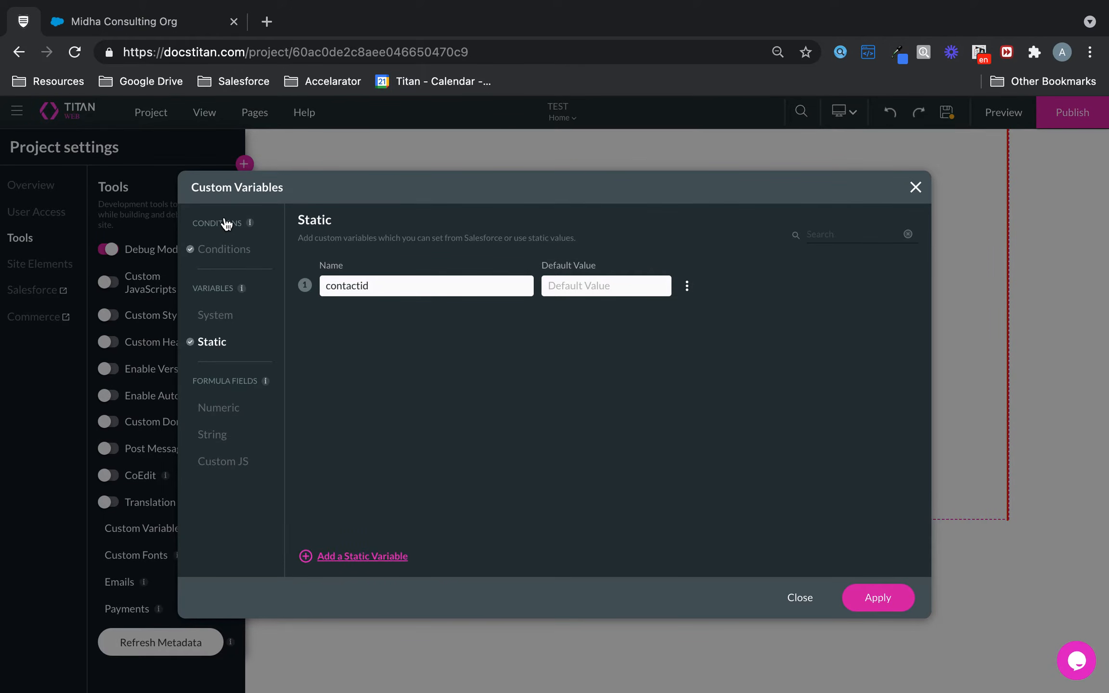
left_click(221, 249)
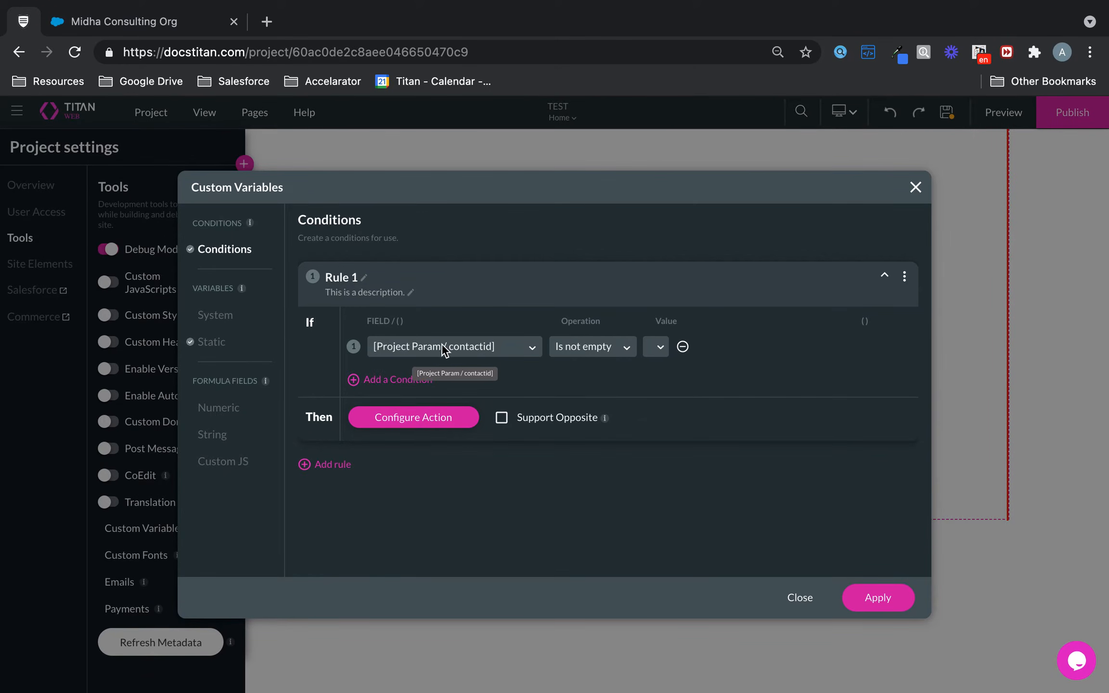
left_click(425, 419)
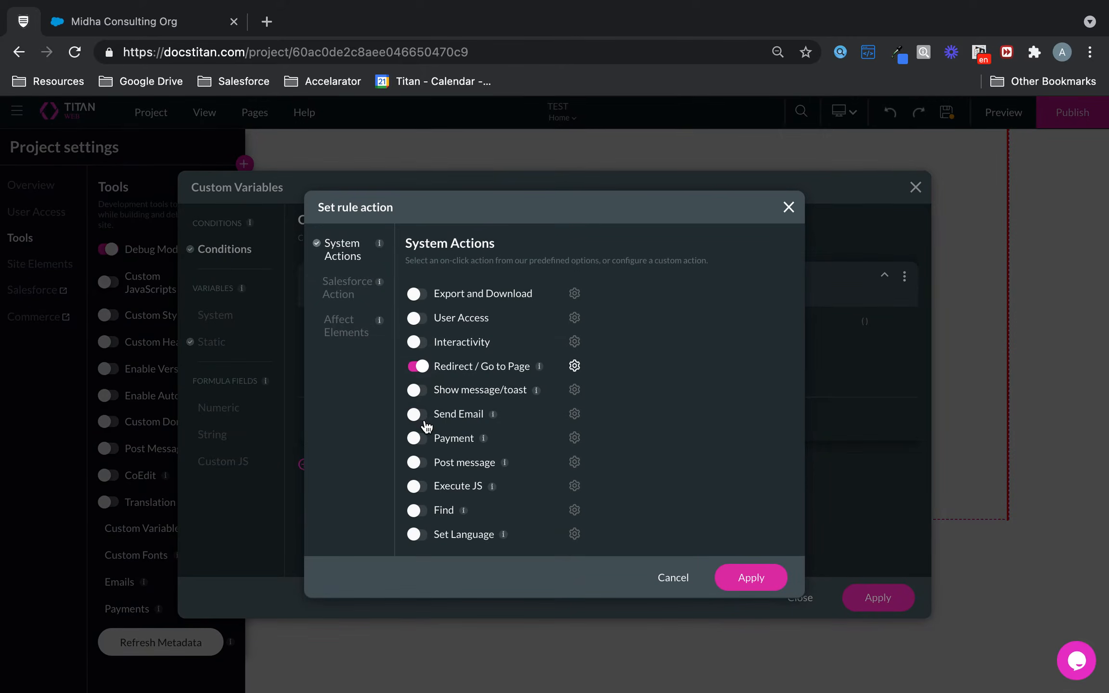
left_click(574, 366)
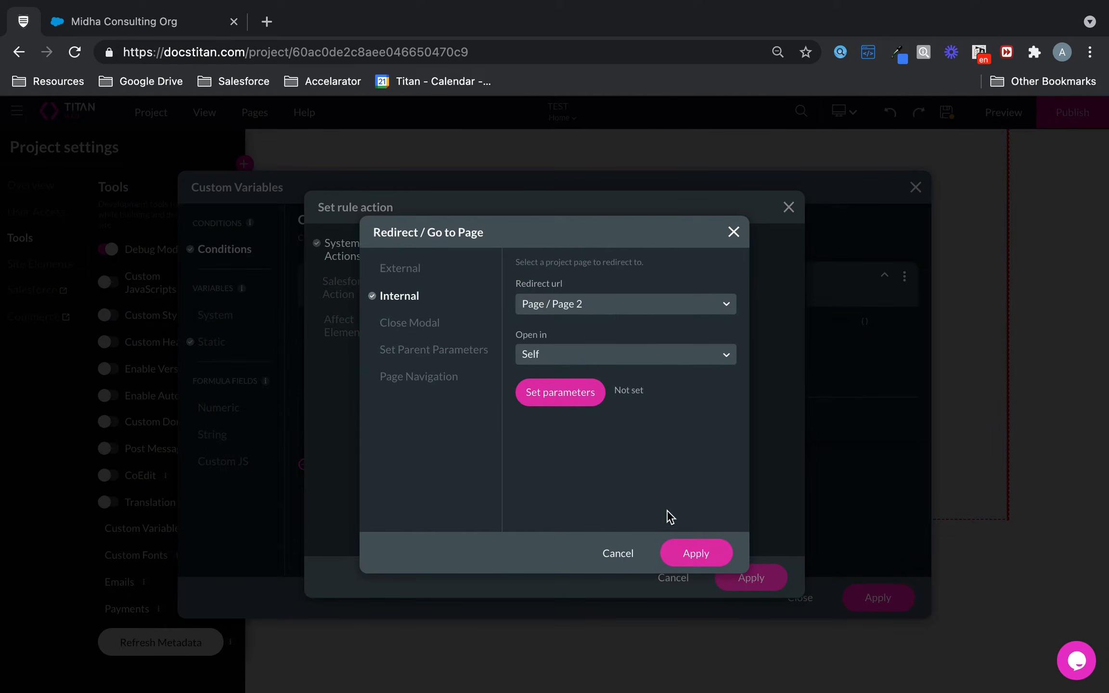
left_click(699, 557)
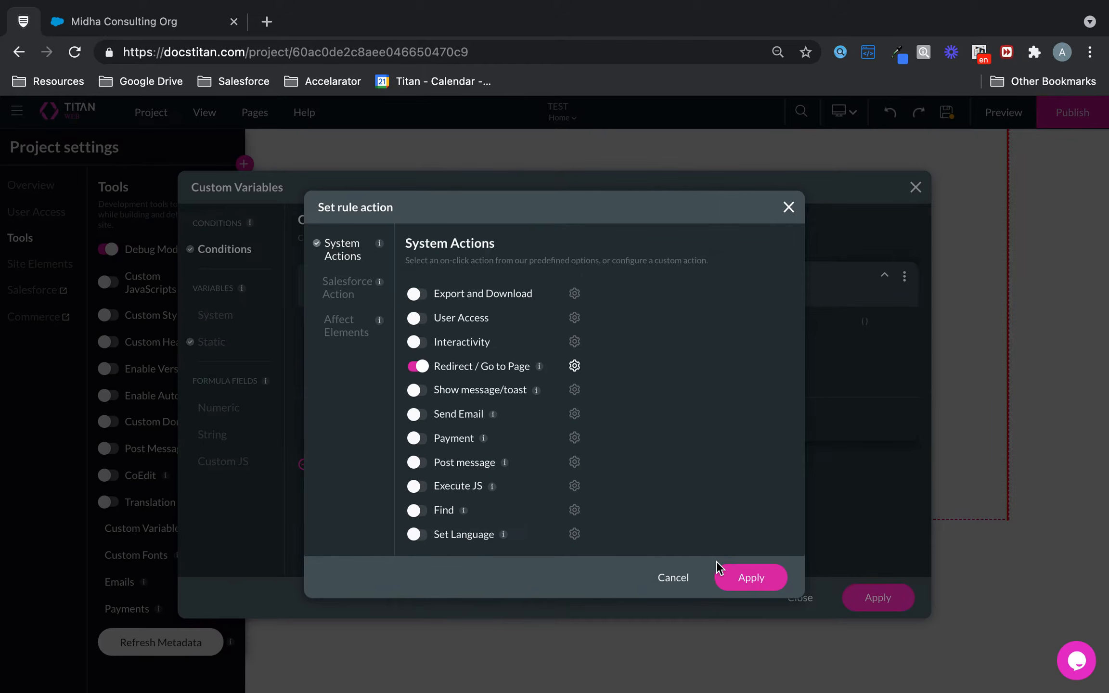
left_click(743, 575)
left_click(875, 597)
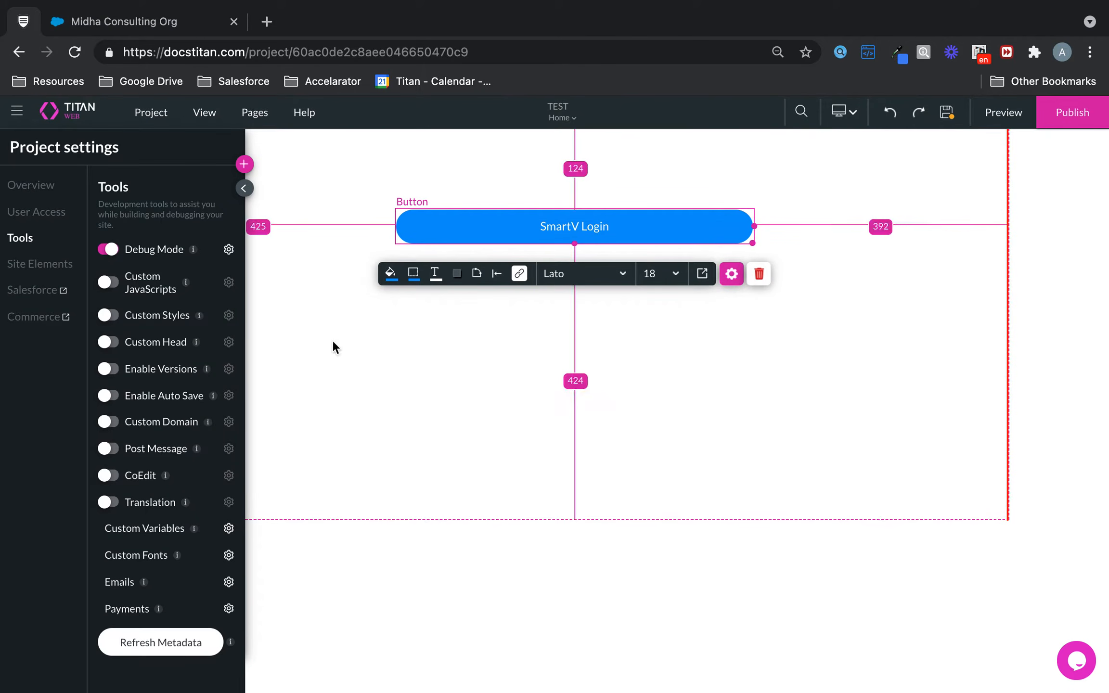
- Create a new Salesforce get-record integration on the Contact object
left_click(39, 290)
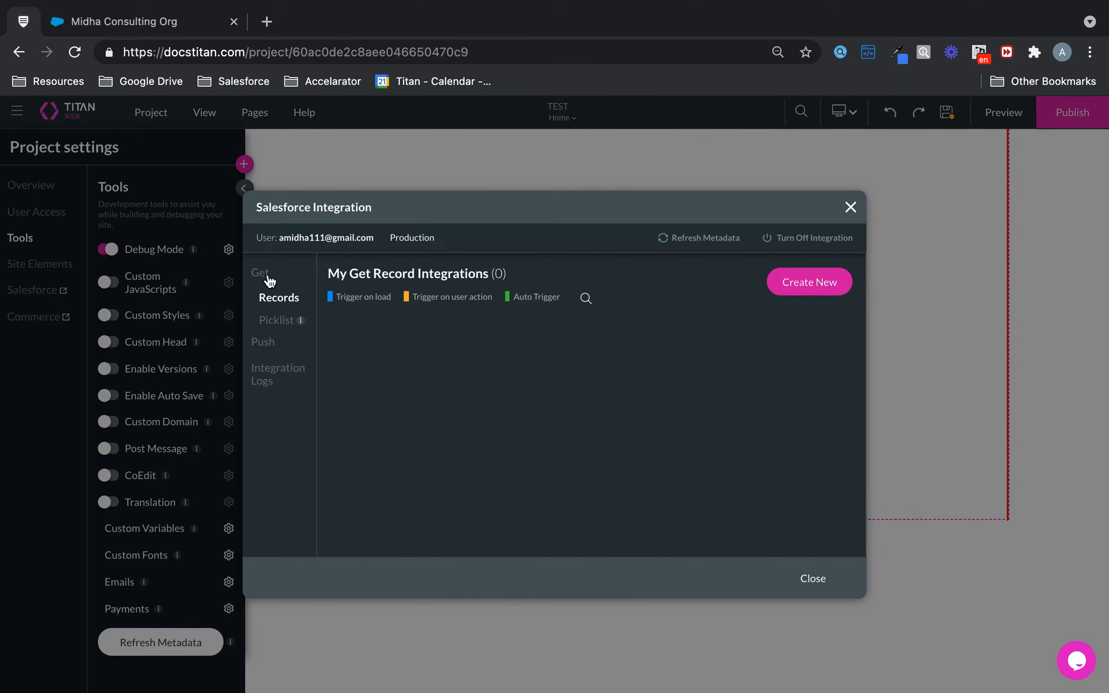
left_click(818, 282)
left_click(455, 251)
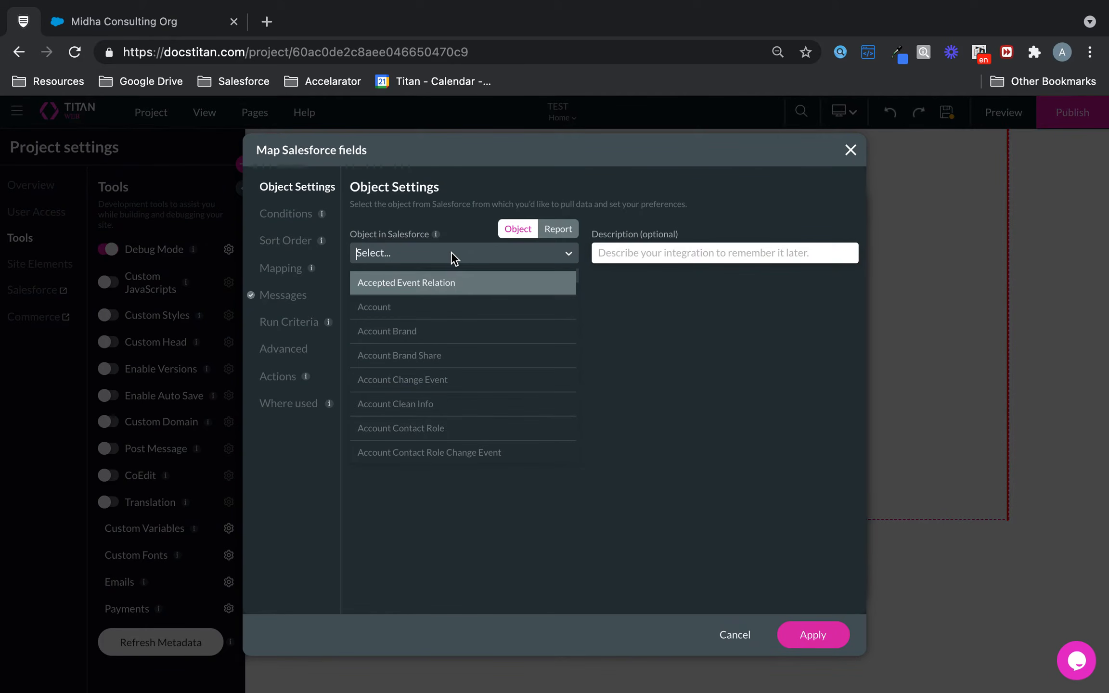
type("conta")
left_click(378, 351)
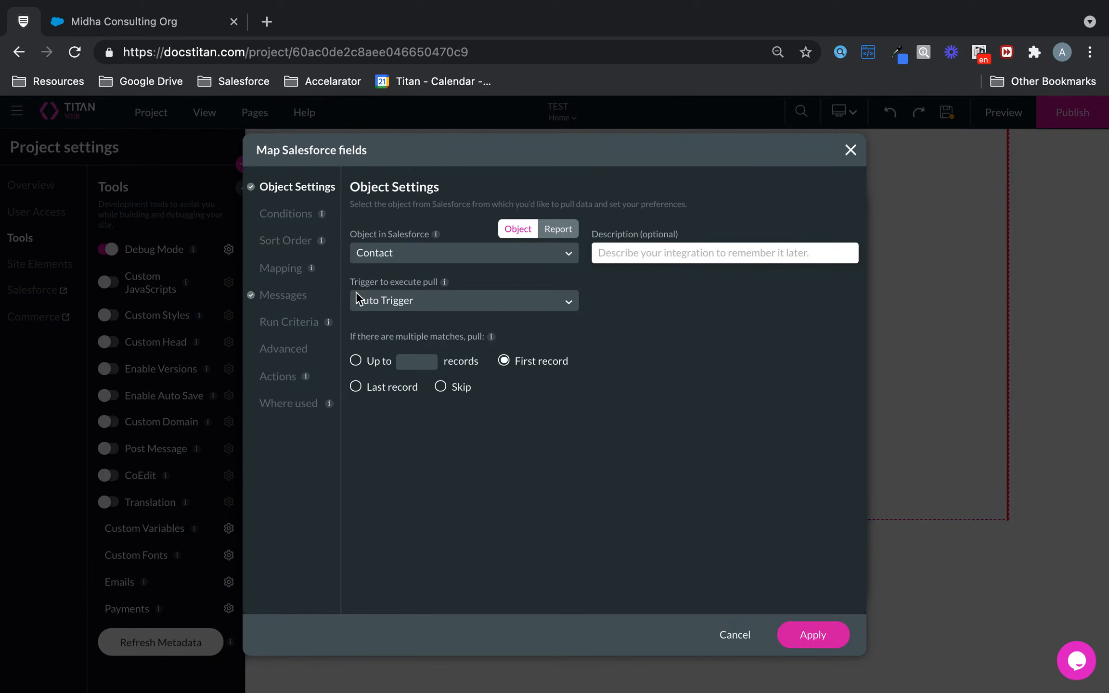
- Add the condition Contact ID Equals the contactid variable
left_click(286, 213)
left_click(424, 264)
left_click(398, 342)
left_click(556, 262)
left_click(547, 312)
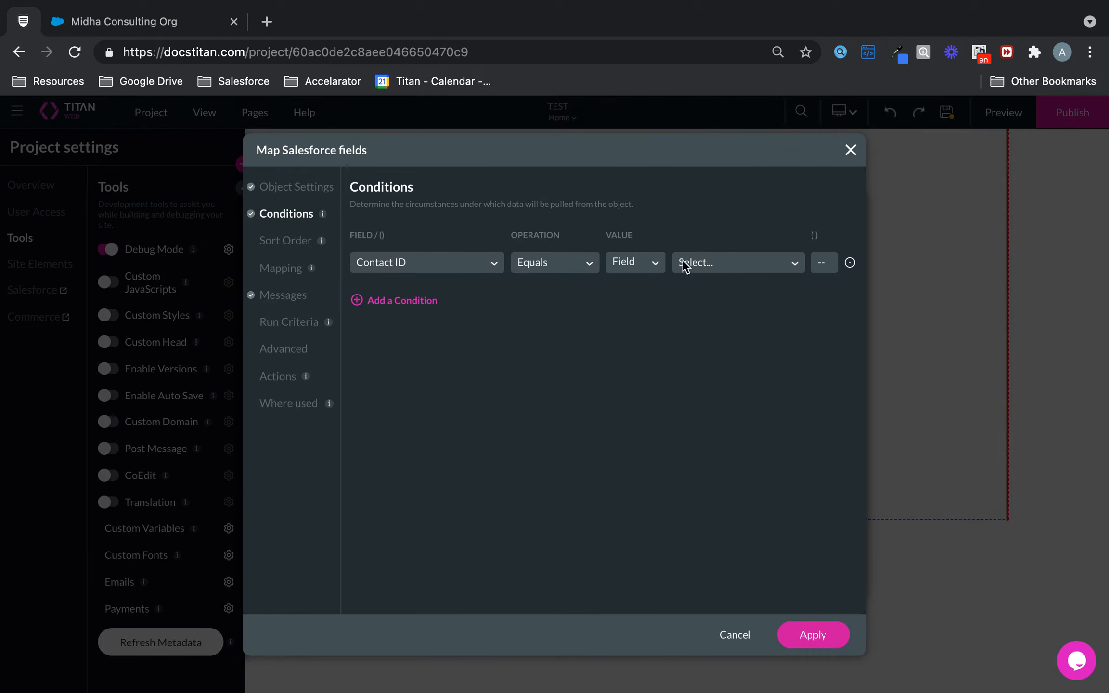
left_click(684, 263)
left_click(710, 355)
- Map First Name and Last Name to their Salesforce Contact fields
left_click(286, 273)
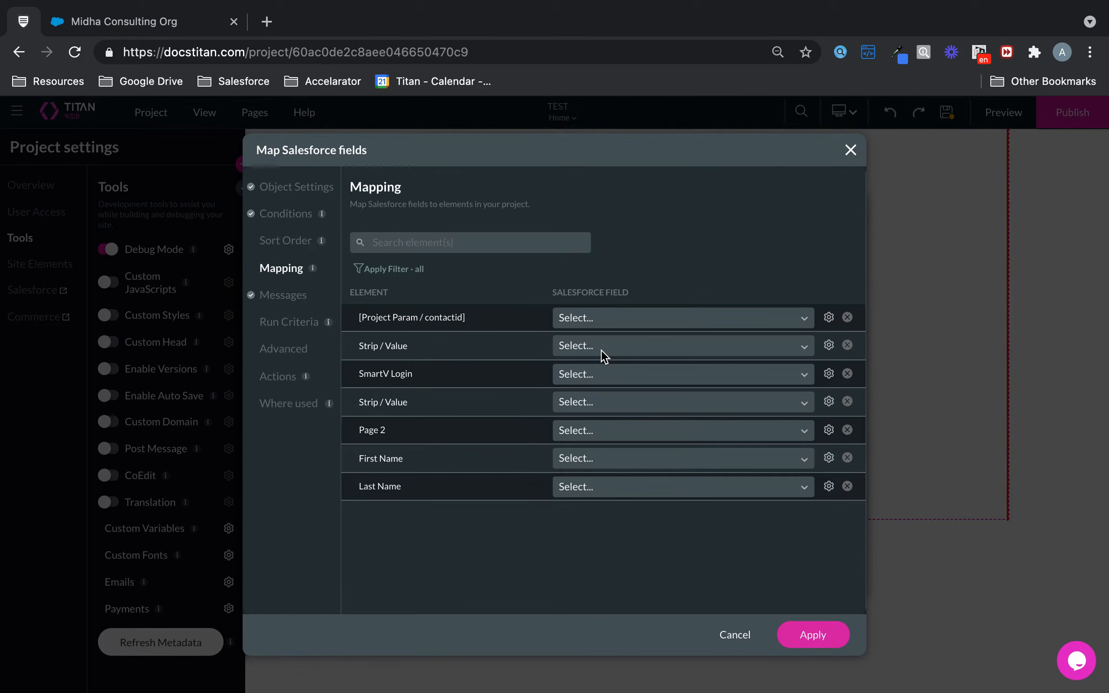
left_click(591, 456)
type("fir")
left_click(601, 490)
left_click(600, 485)
type("las")
left_click(592, 519)
- Set the trigger to User action, save the Contact integration, and close the list
left_click(289, 186)
left_click(433, 299)
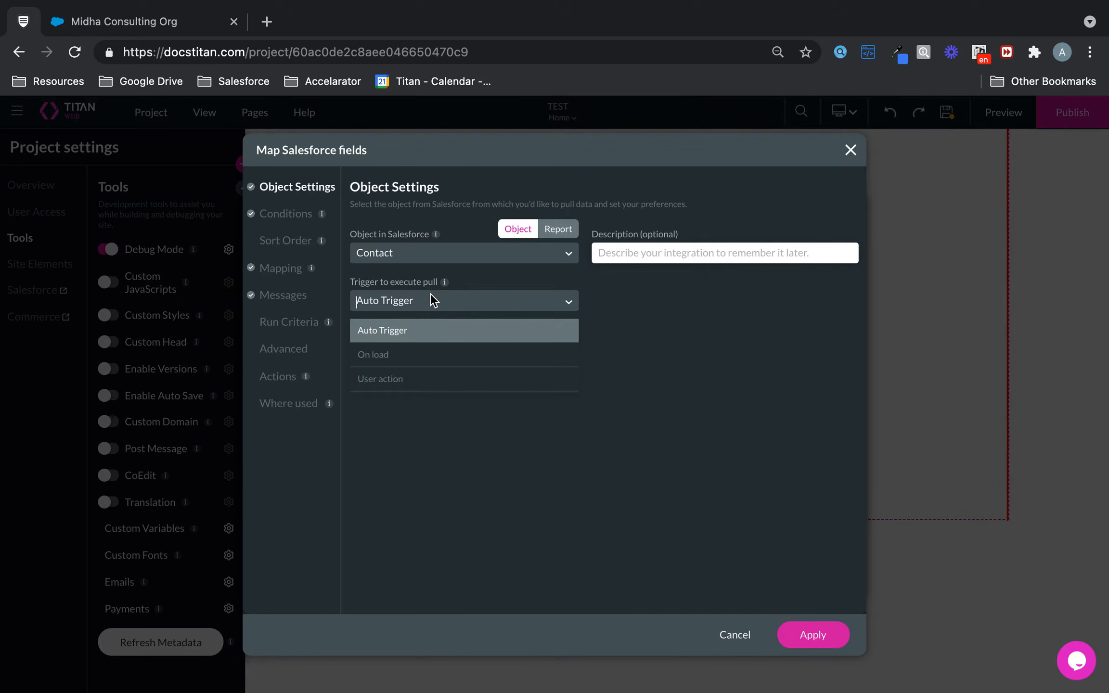
left_click(413, 378)
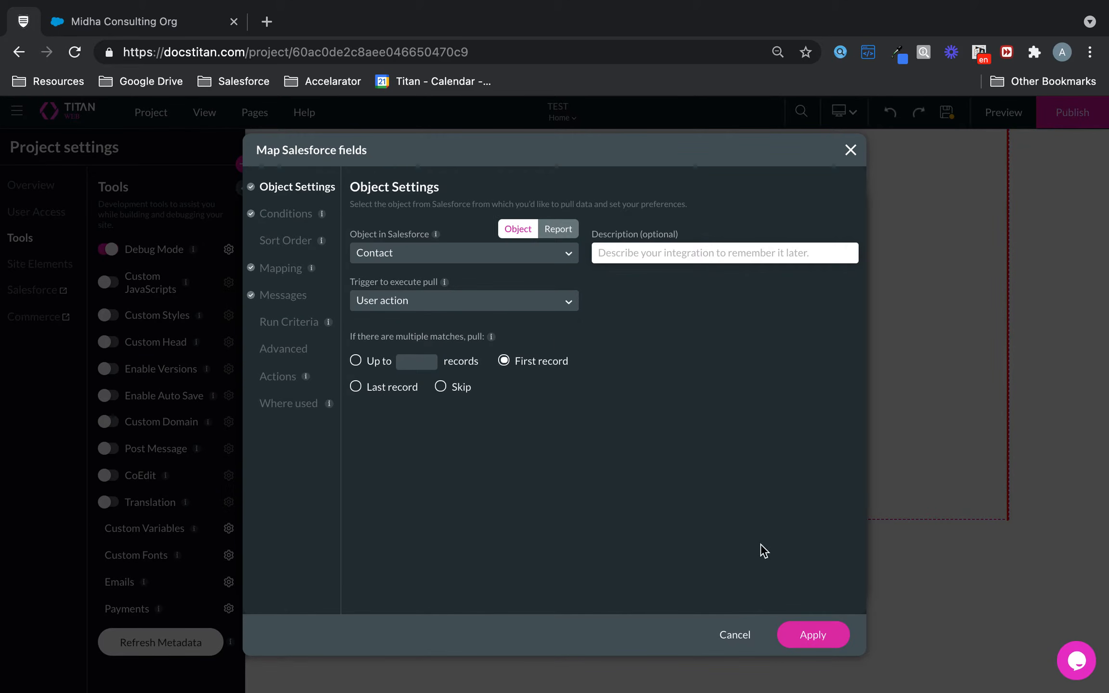
left_click(820, 633)
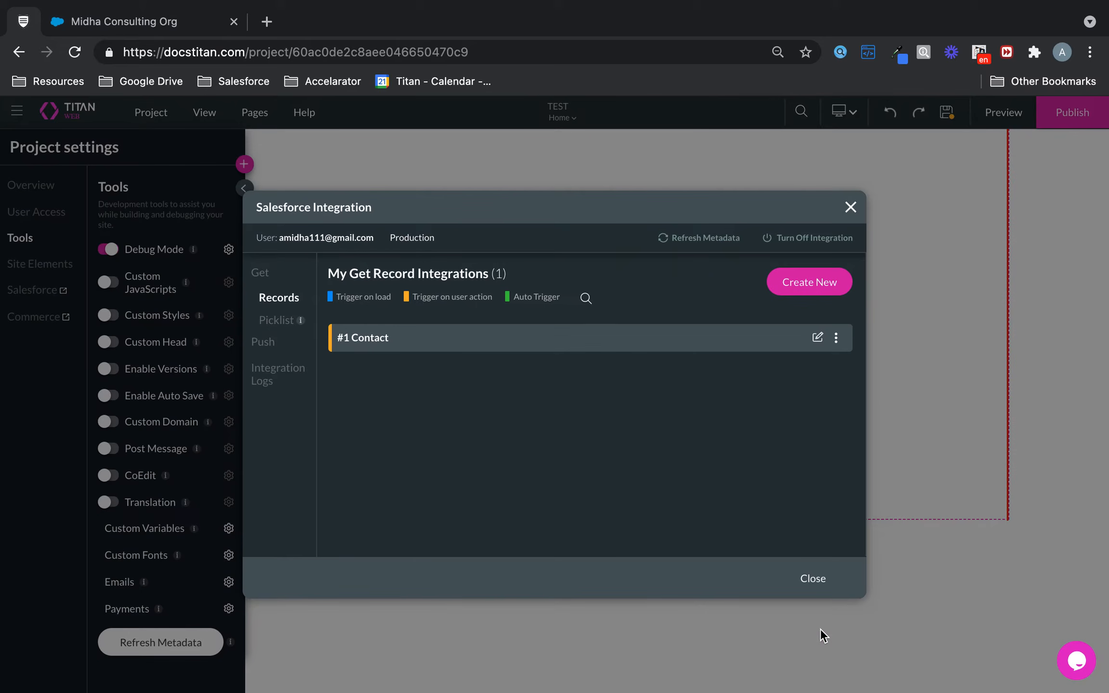
left_click(818, 577)
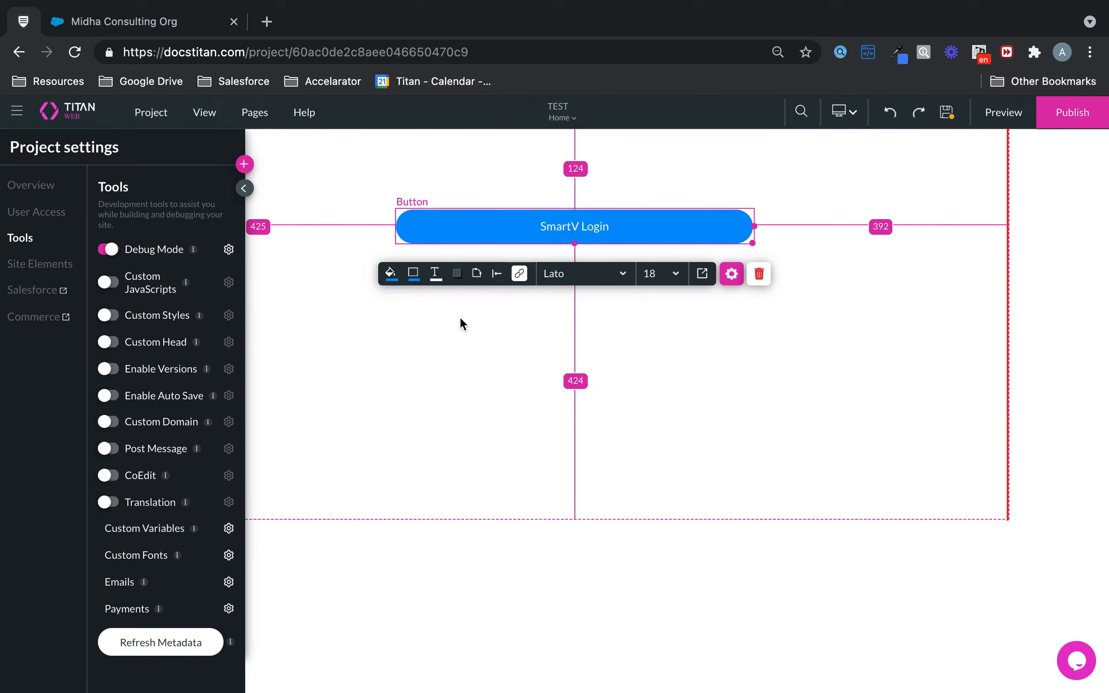
- Add the #1 Contact get as a Salesforce action on custom variable Rule 1 and save
left_click(228, 528)
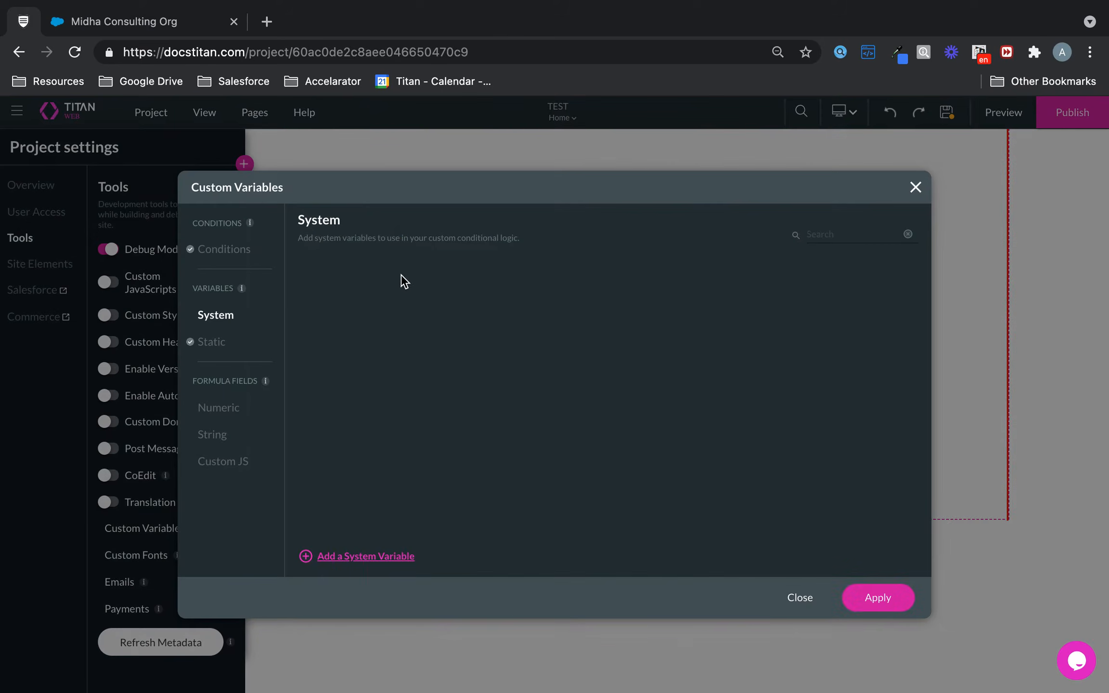
left_click(224, 252)
left_click(433, 416)
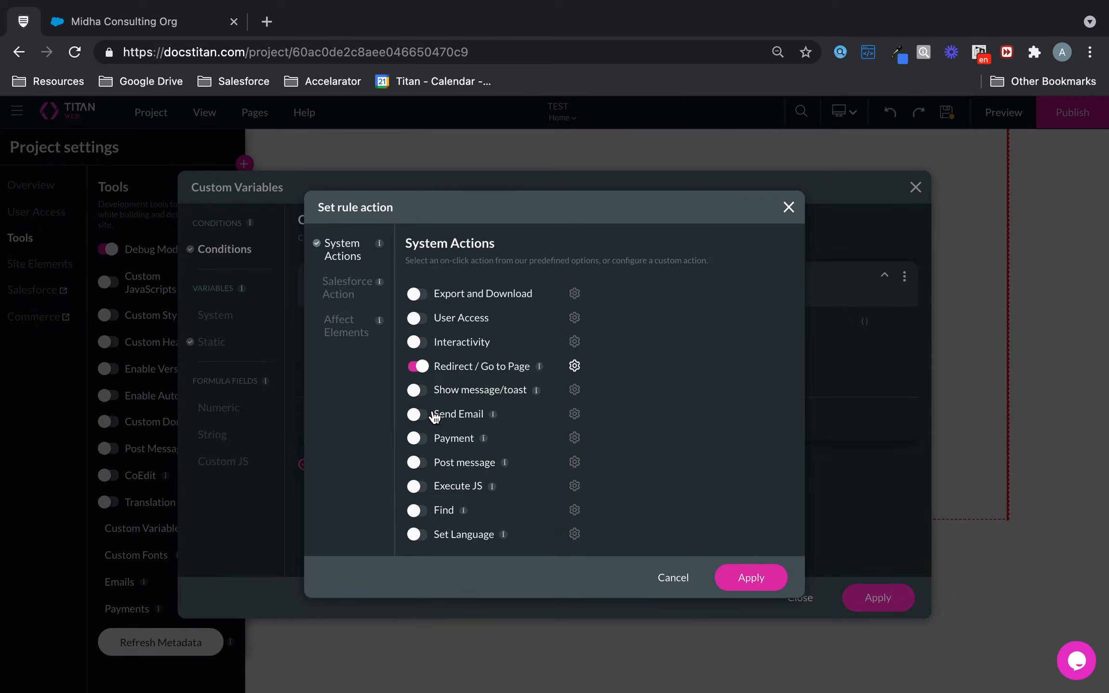
left_click(346, 303)
left_click(561, 308)
left_click(517, 341)
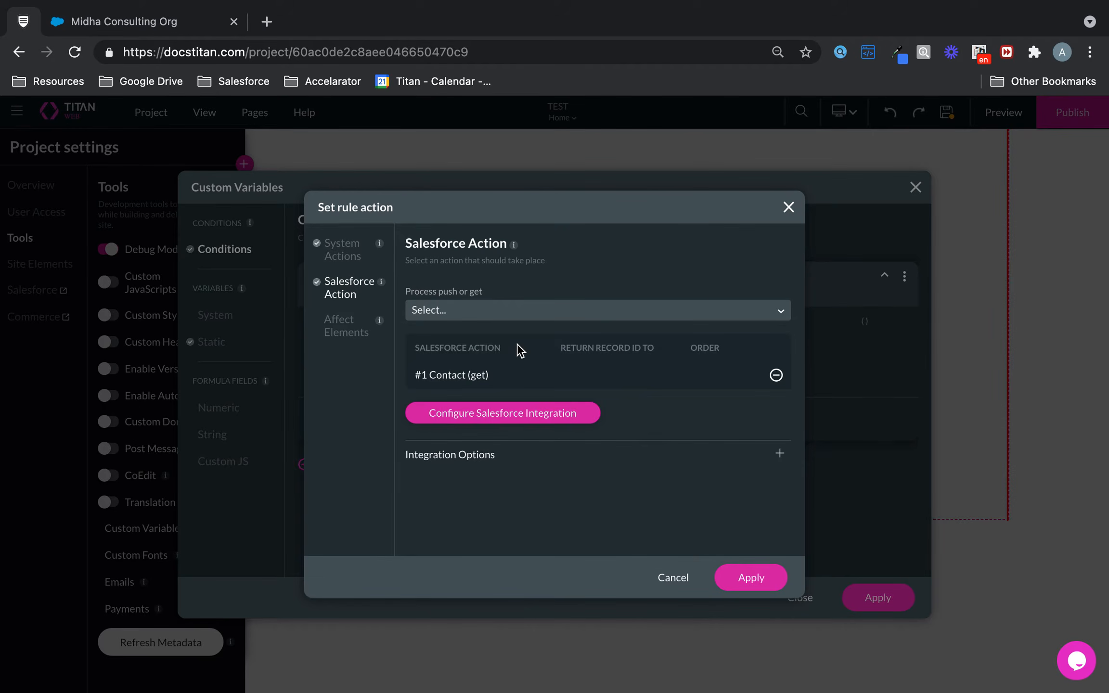
left_click(756, 585)
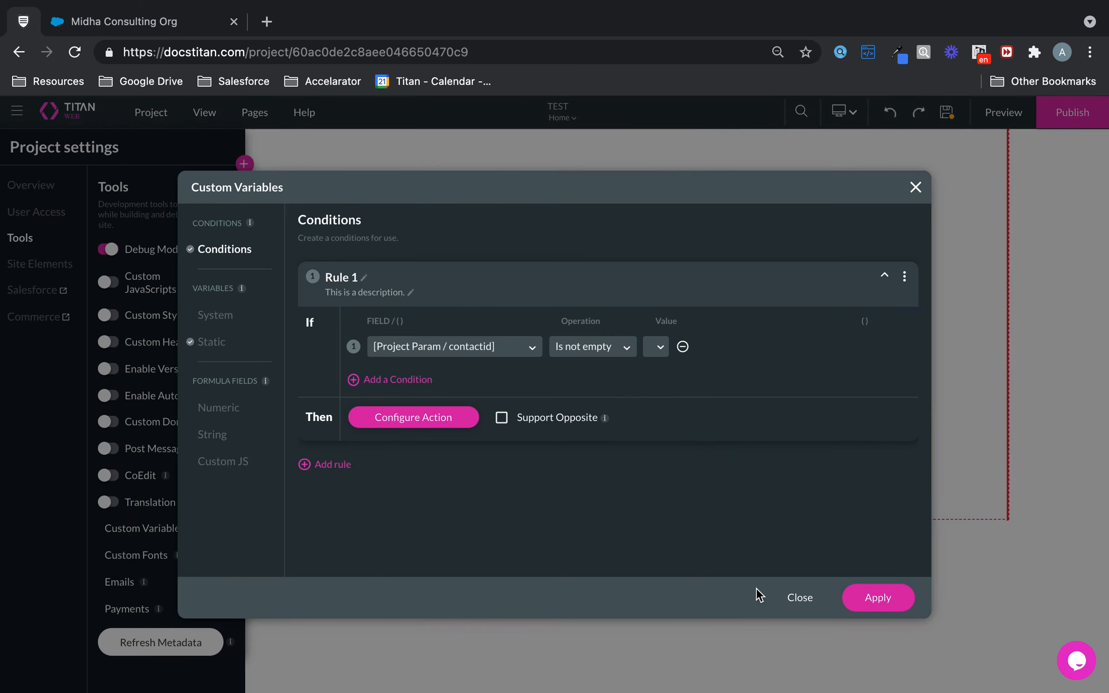
left_click(877, 598)
left_click(945, 115)
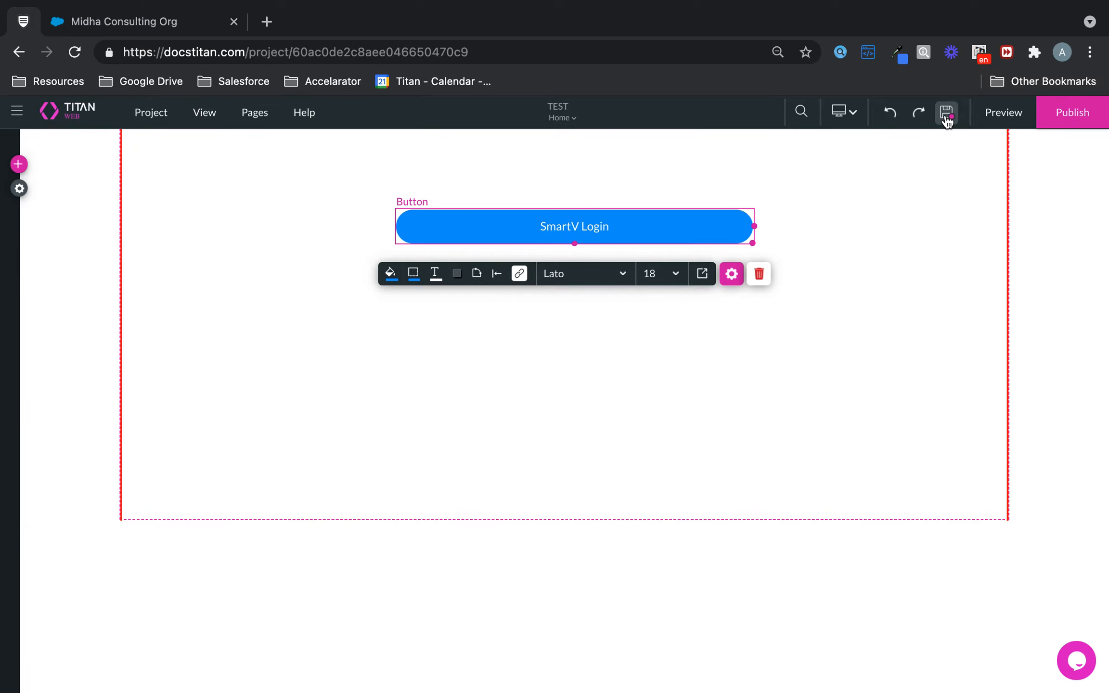
- On Page 2, place a primary button at the top right labelled 'Log Out'
left_click(566, 117)
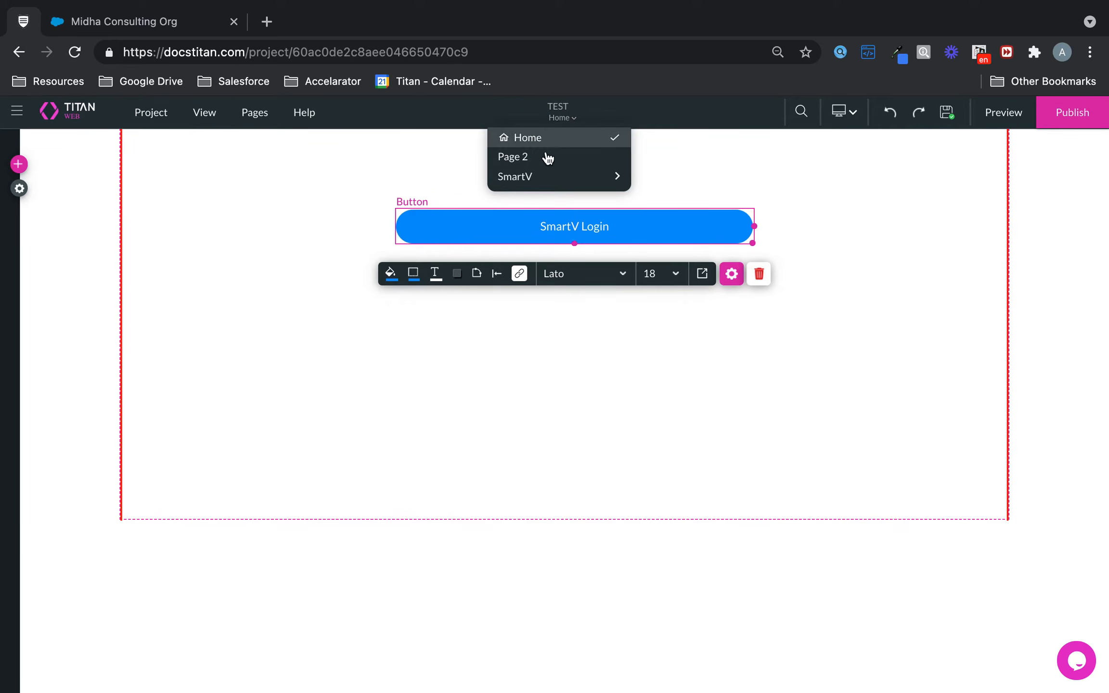
left_click(538, 140)
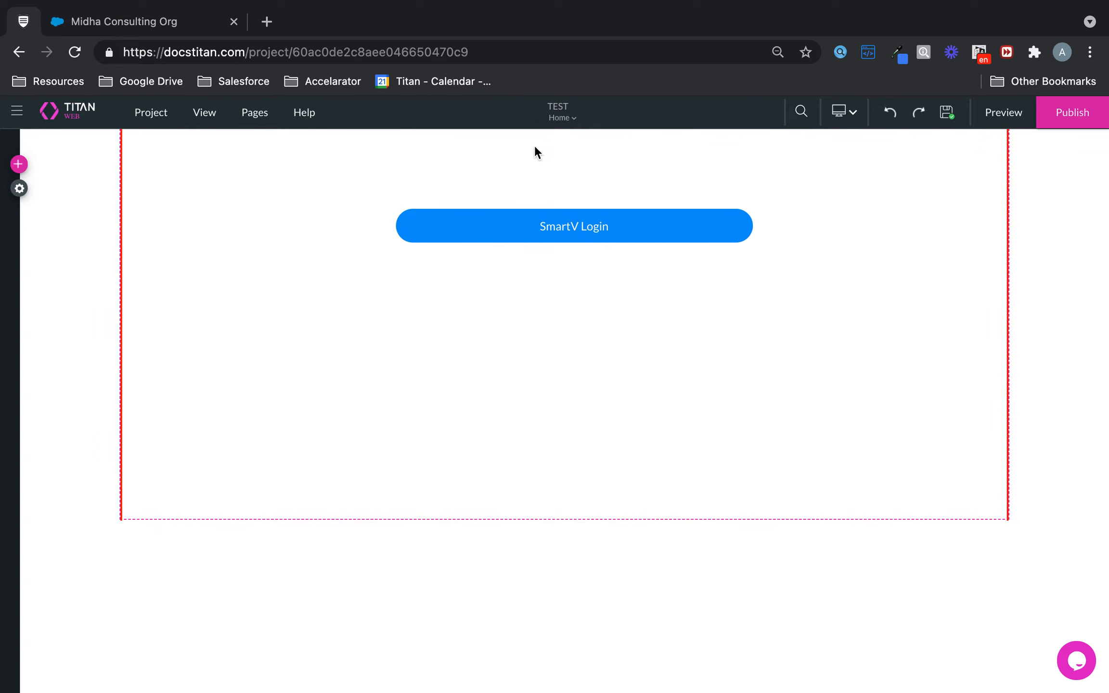
left_click(553, 120)
left_click(528, 155)
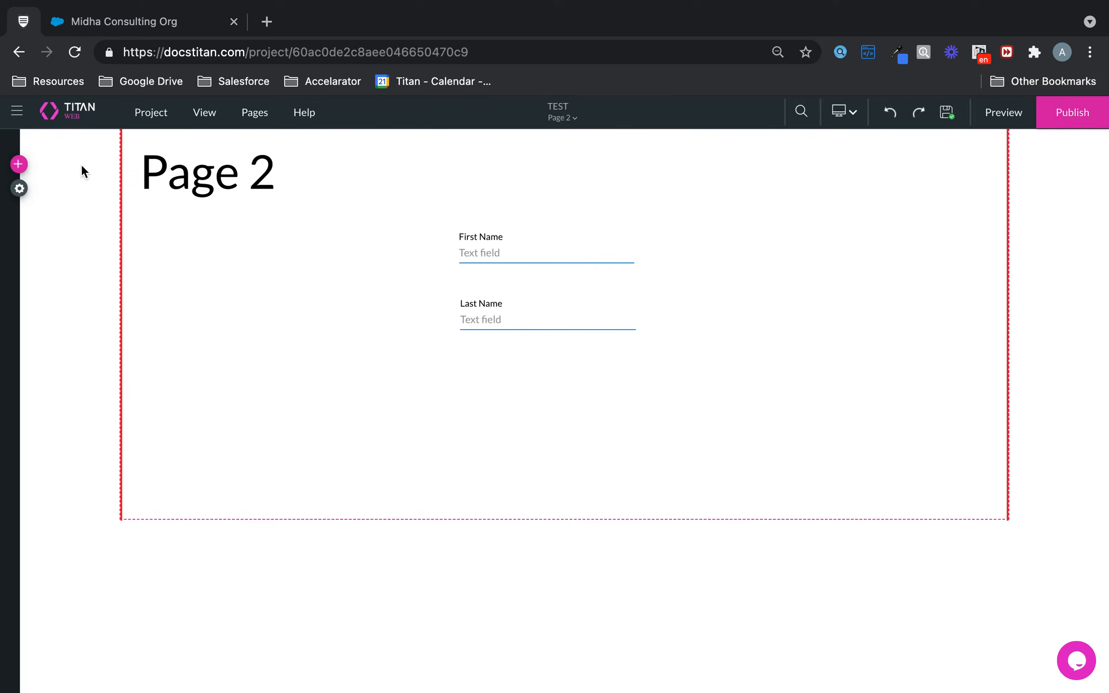
left_click(24, 164)
left_click(37, 210)
left_click_drag(169, 189, 887, 163)
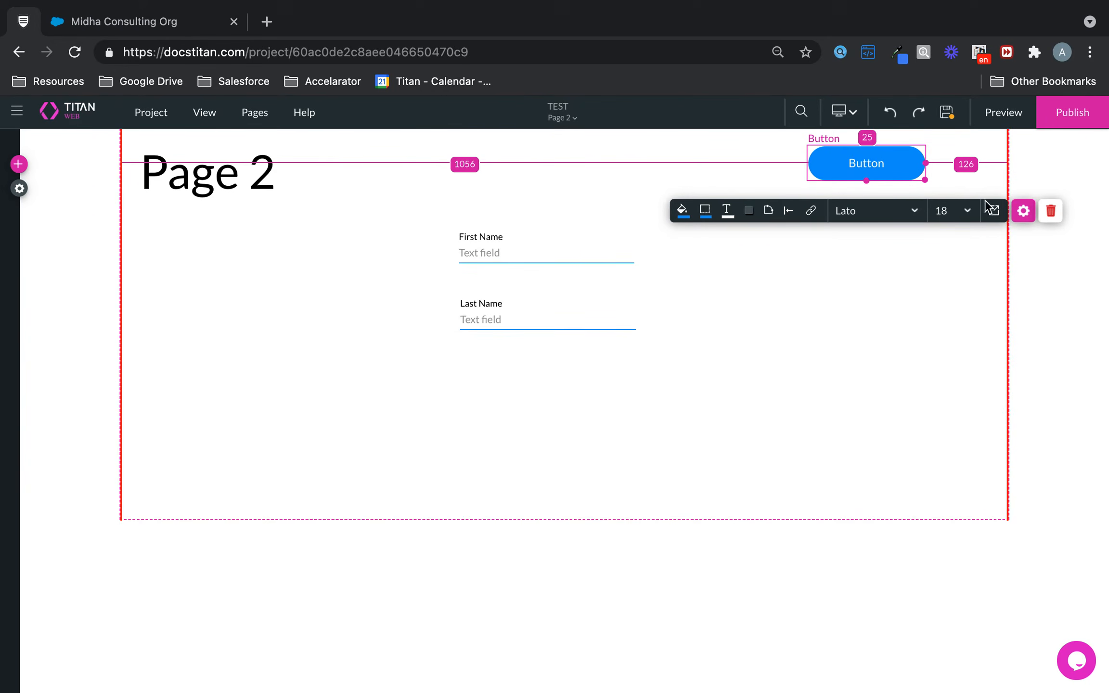
left_click(1023, 210)
left_click_drag(845, 248, 759, 248)
type("Log Out")
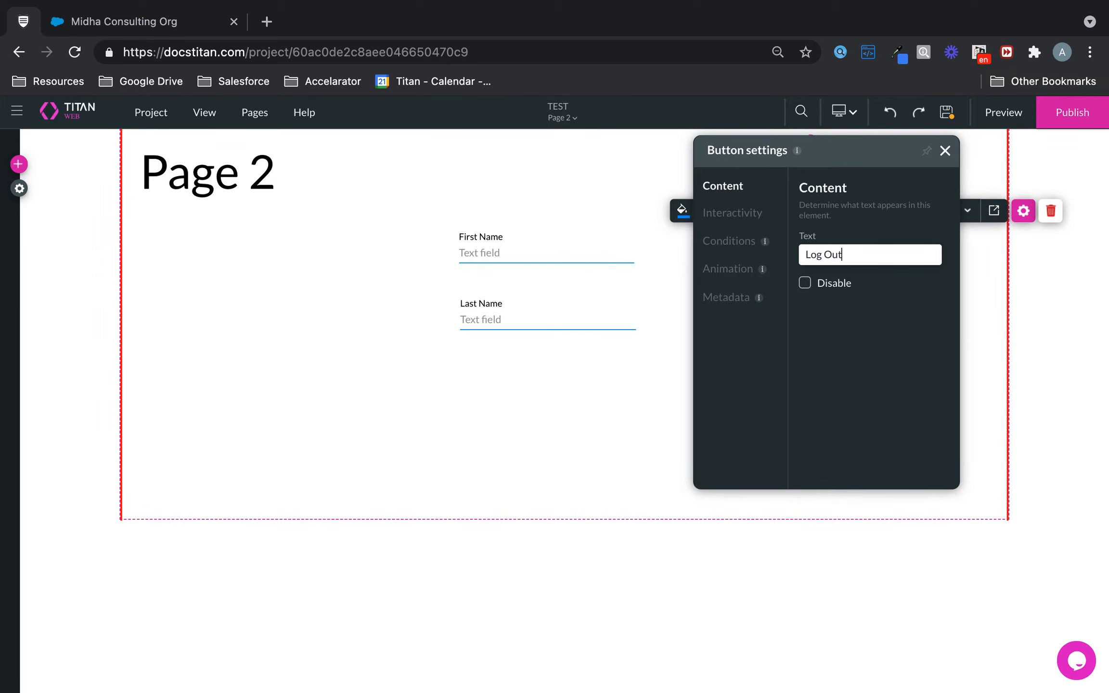
- Set the button's on-click action to the SmartV Logout user access action and save the project
left_click(747, 214)
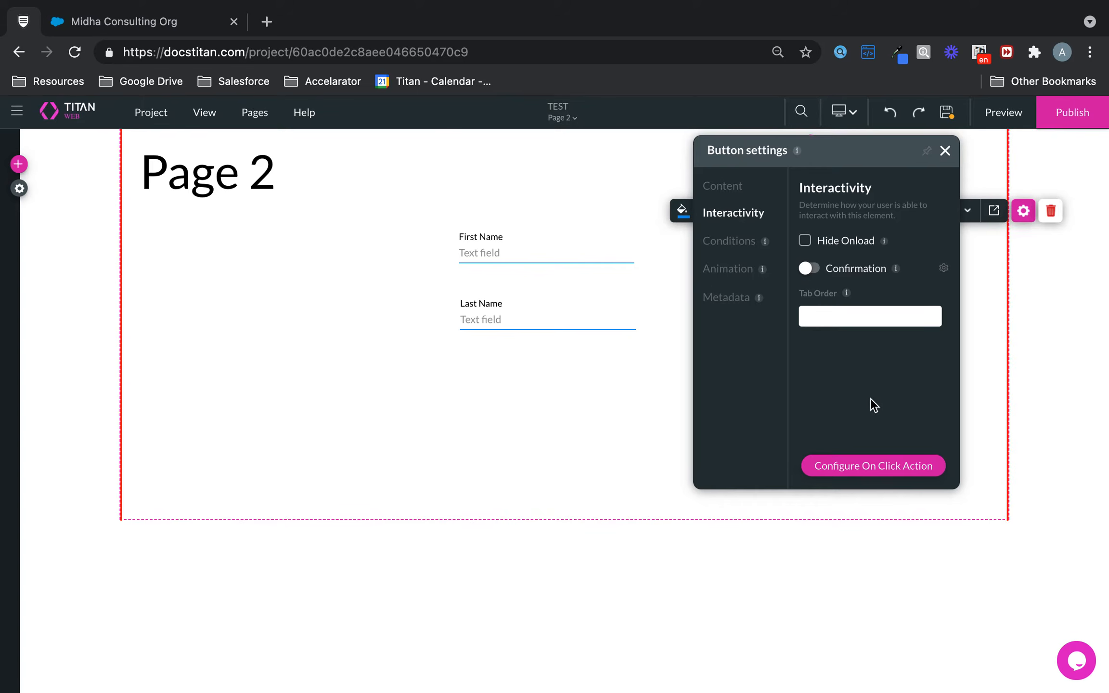
left_click(836, 476)
left_click(369, 365)
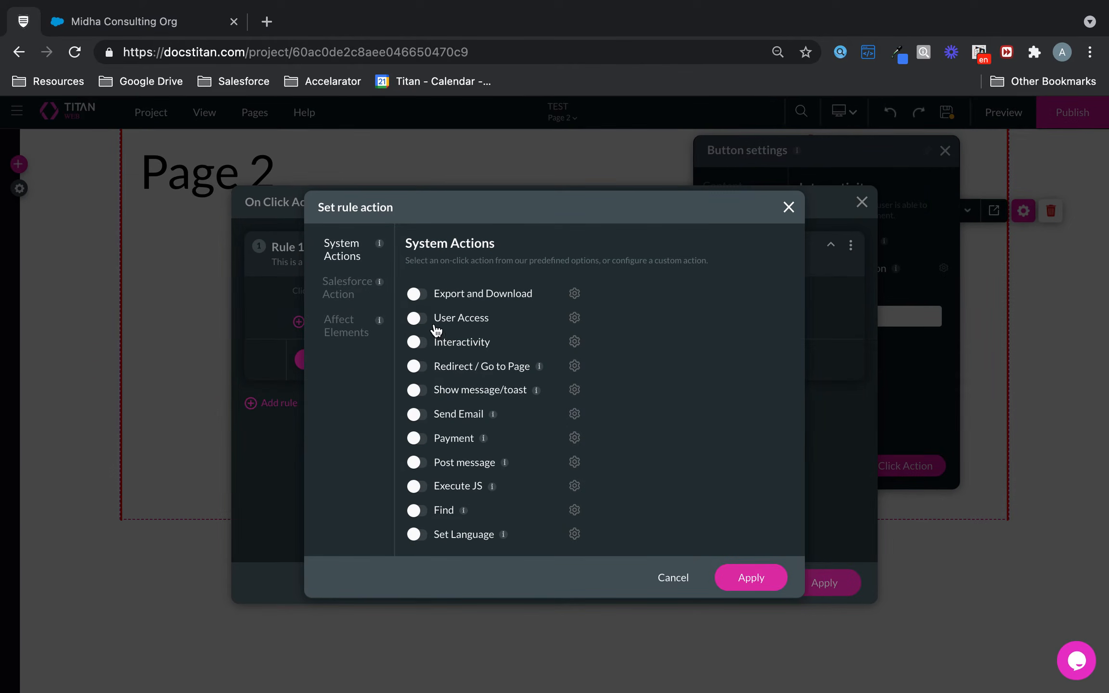
left_click(417, 318)
left_click(577, 318)
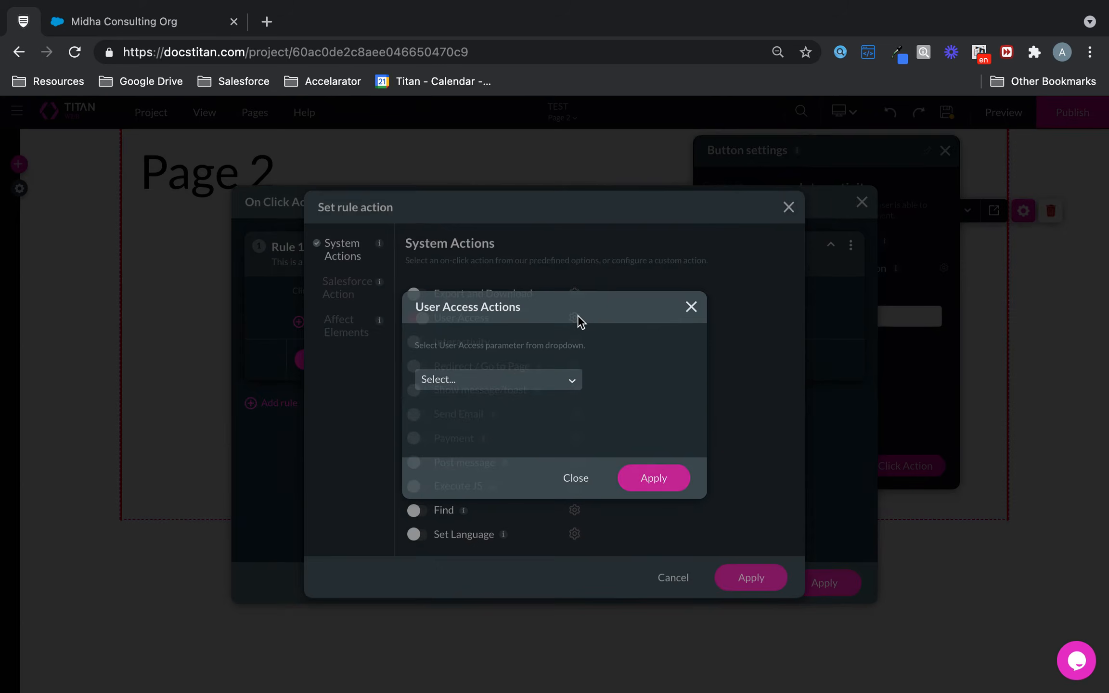
left_click(507, 379)
left_click(460, 463)
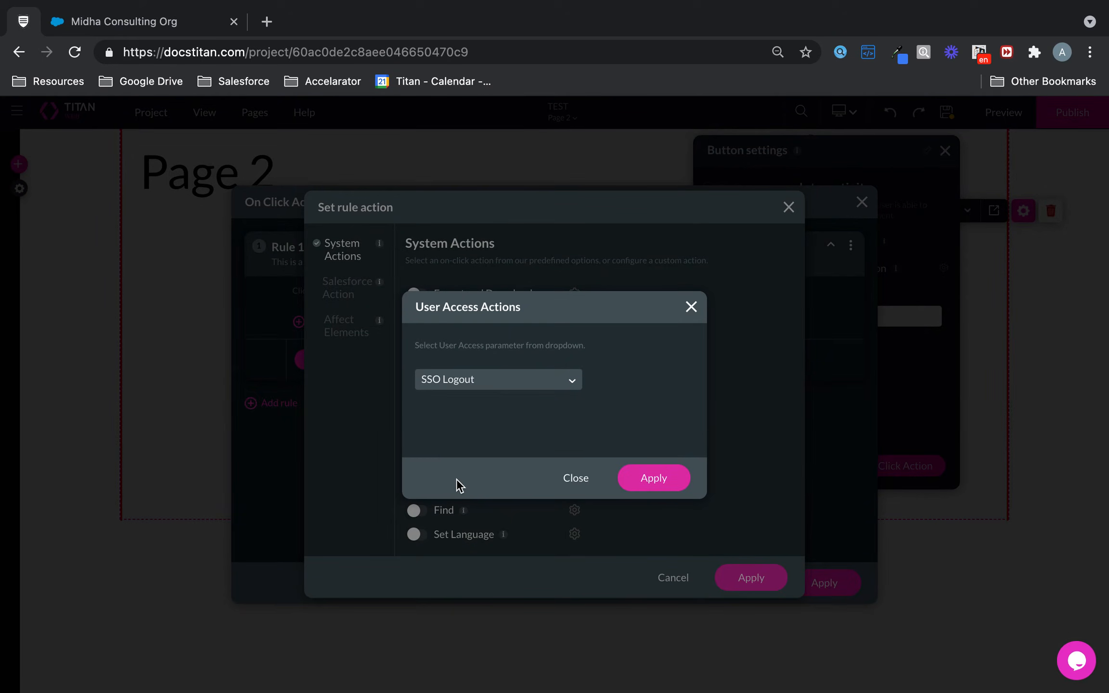
left_click(527, 378)
left_click(661, 477)
left_click(735, 576)
left_click(811, 583)
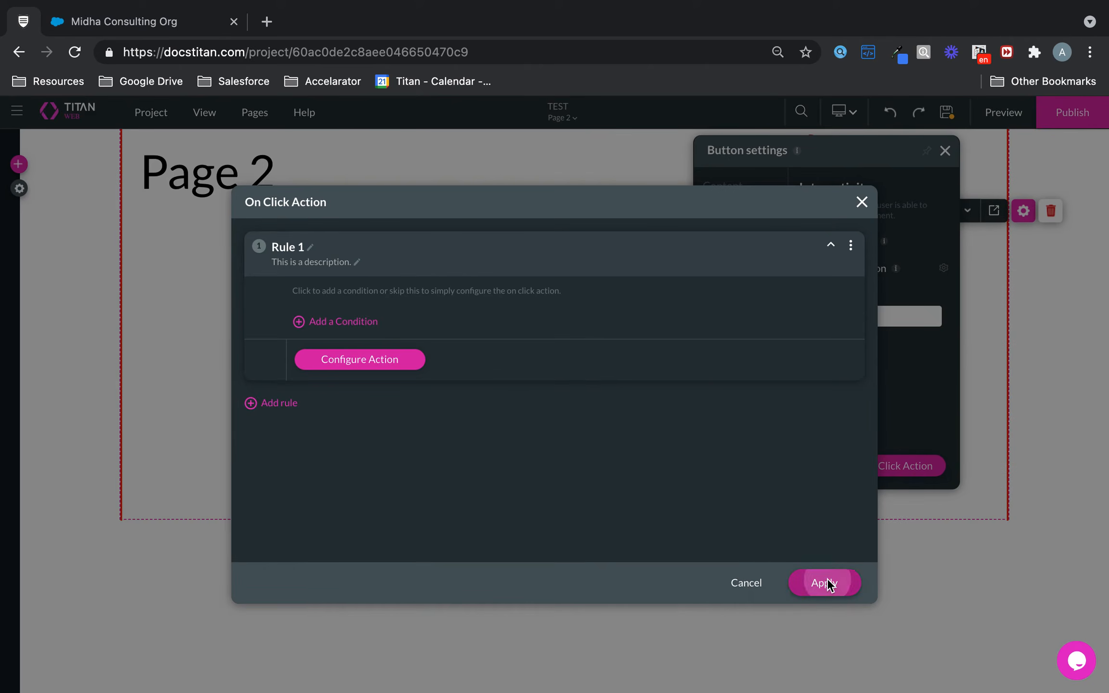
left_click(948, 118)
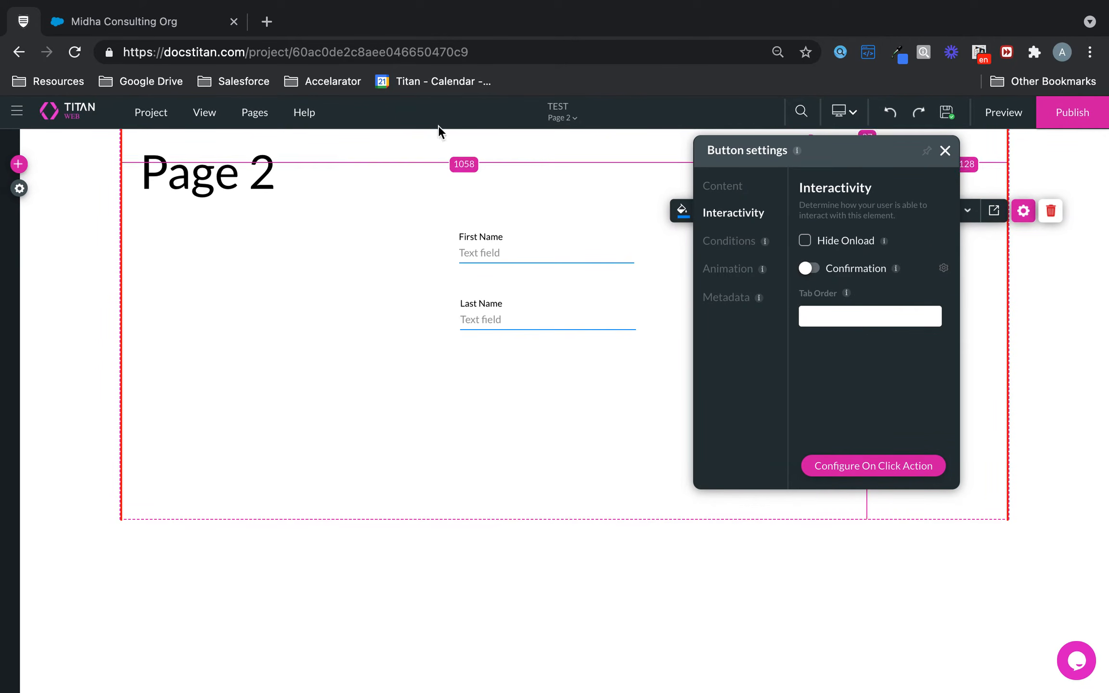
left_click(565, 118)
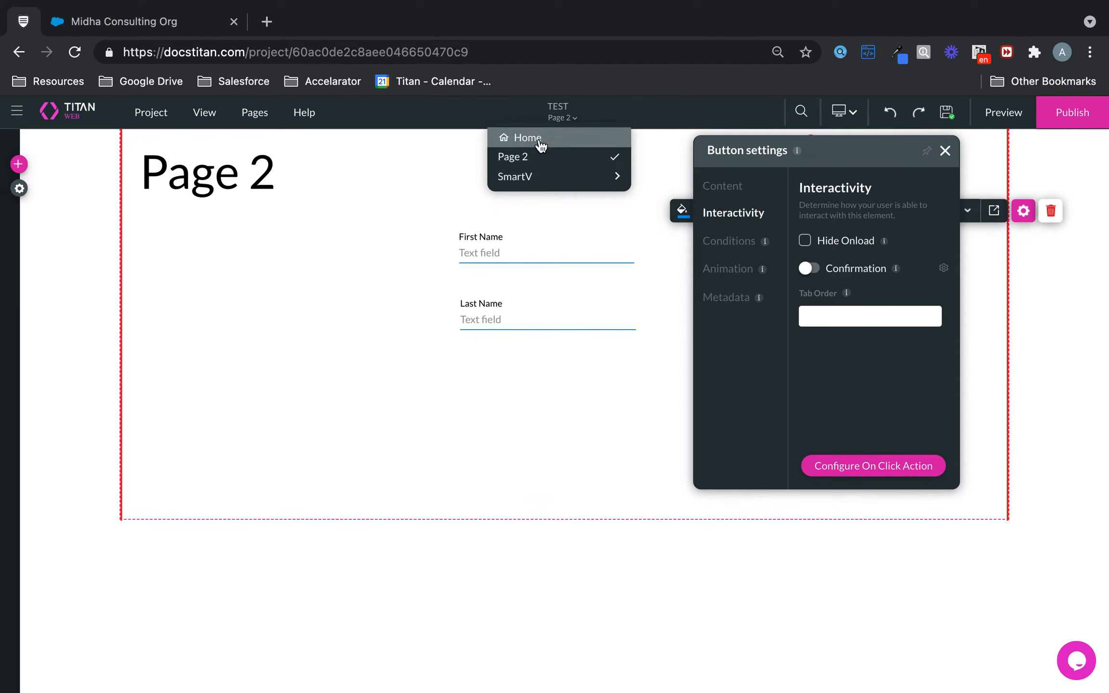
- Preview the site from Home in a new tab, then log out from the prefilled Page 2
left_click(529, 140)
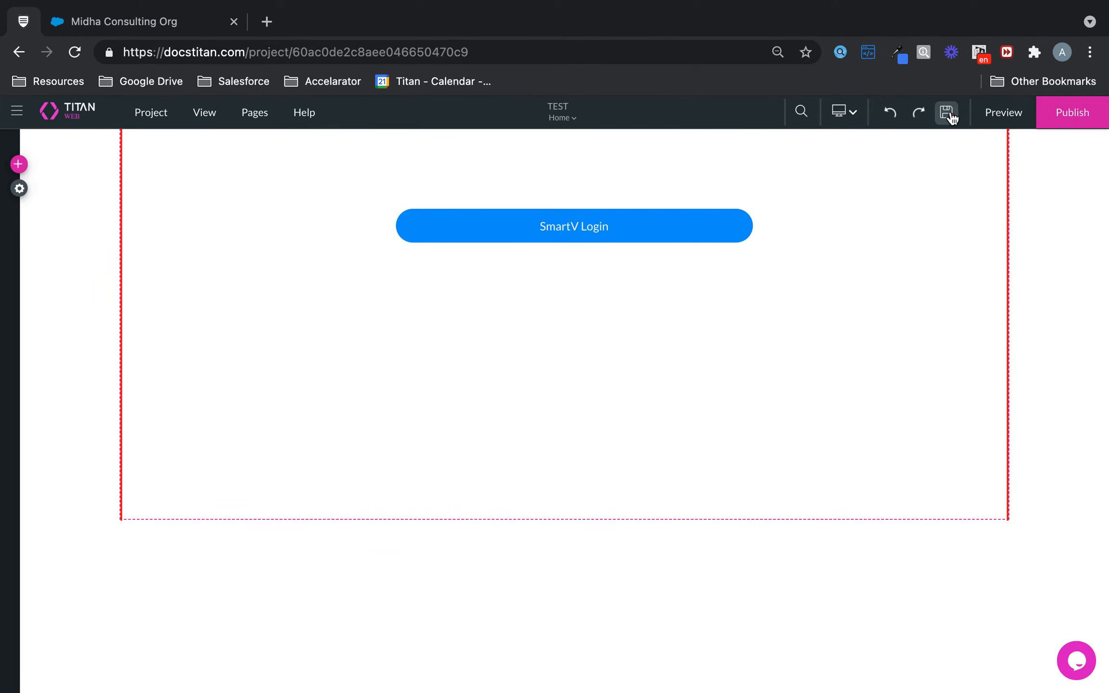
left_click(994, 114)
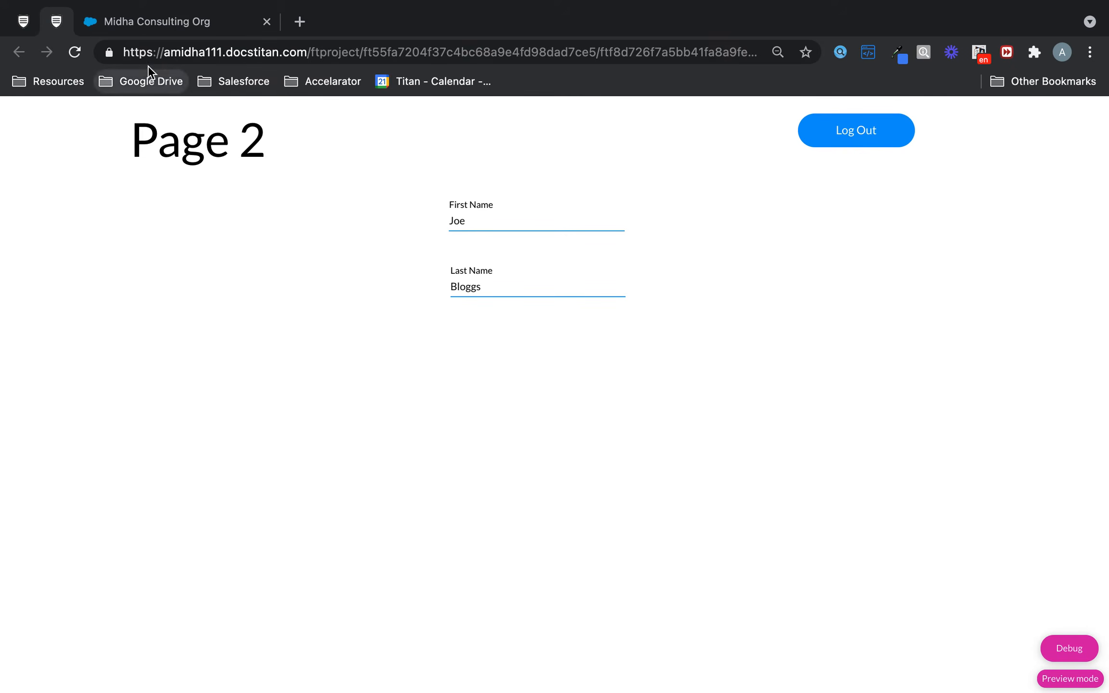
left_click(873, 137)
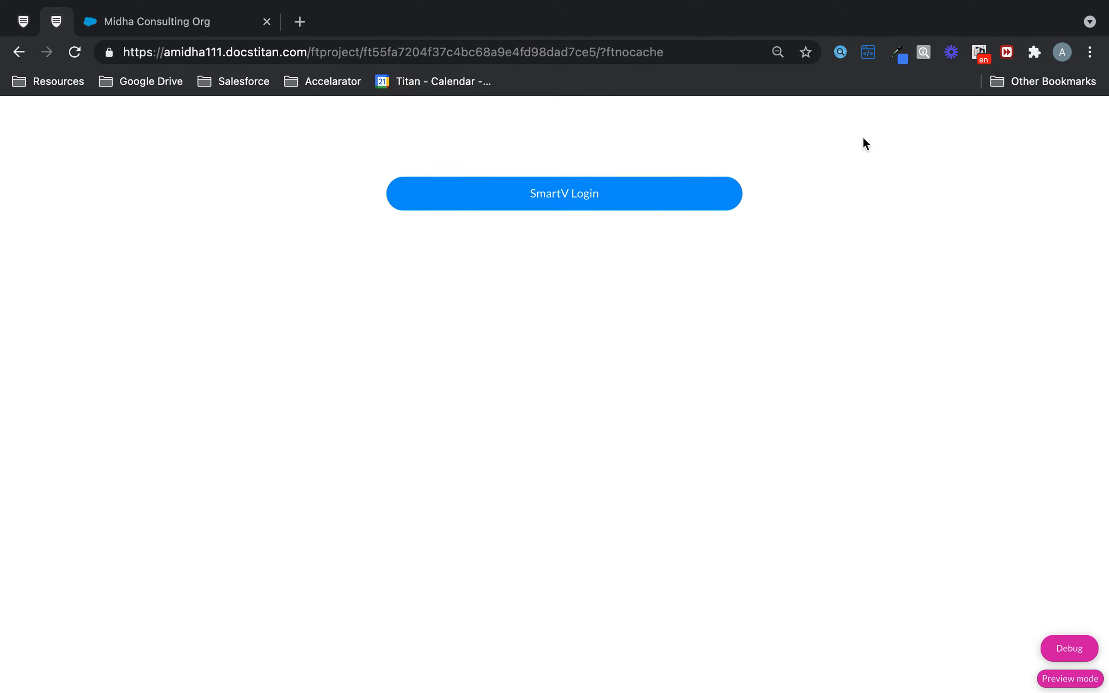
- Check the Debug panel, then start SmartV login by submitting the account email
left_click(1069, 650)
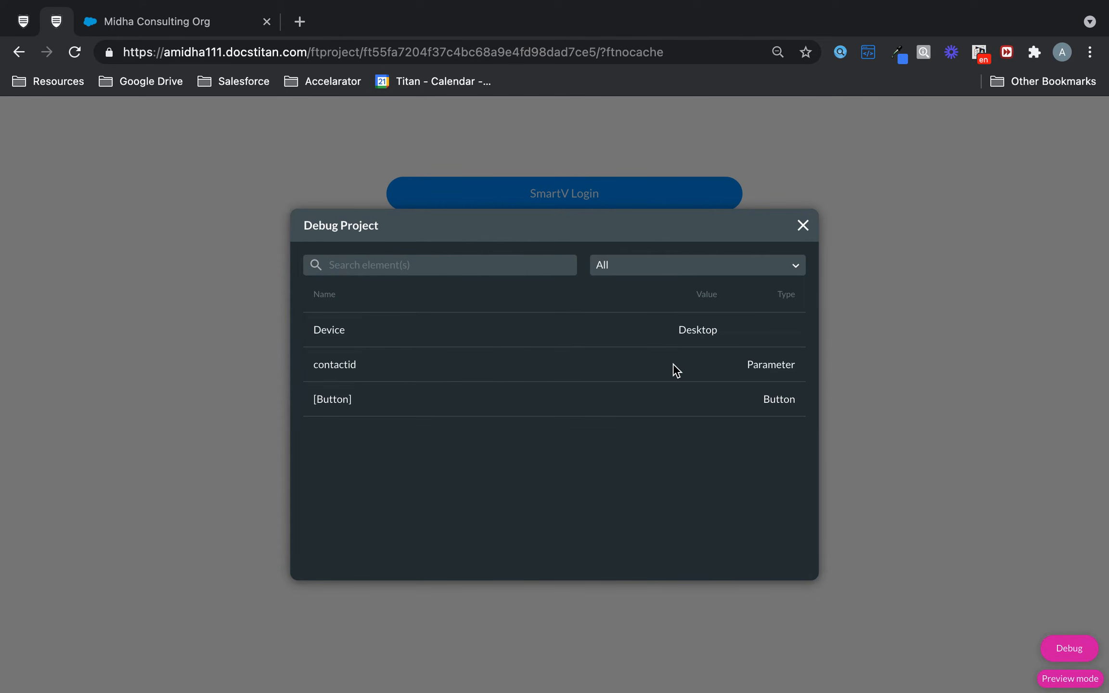
left_click(804, 226)
left_click(599, 202)
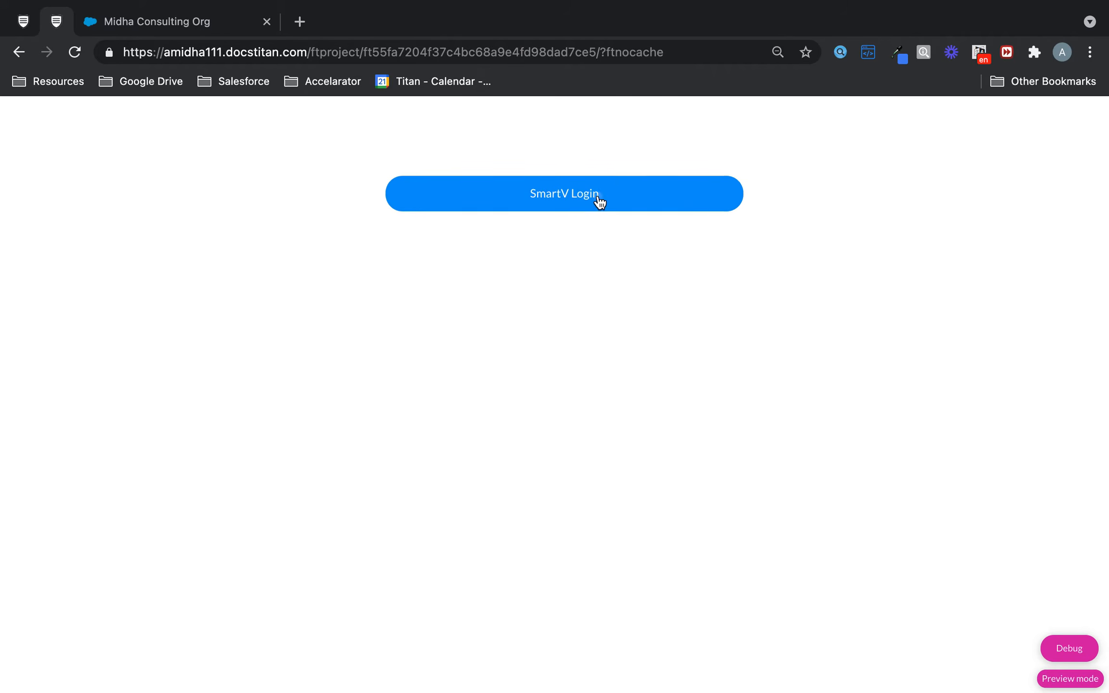
left_click(521, 398)
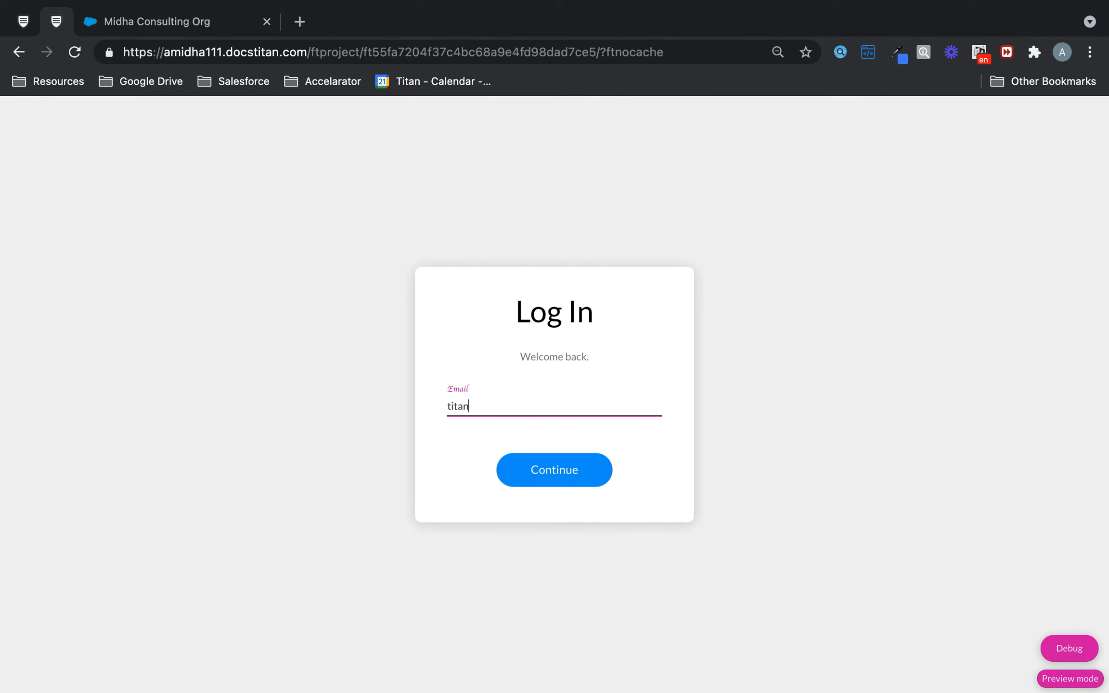
left_click(554, 462)
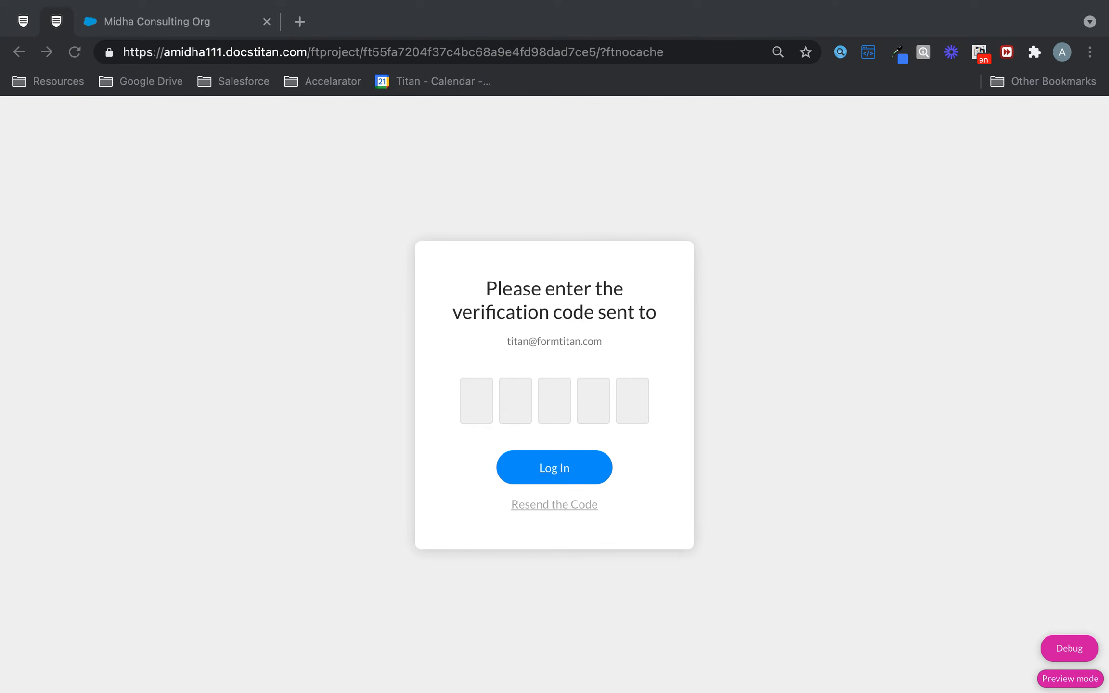
- Enter the verification code and confirm the Debug panel shows Device Desktop and contactid
left_click(488, 391)
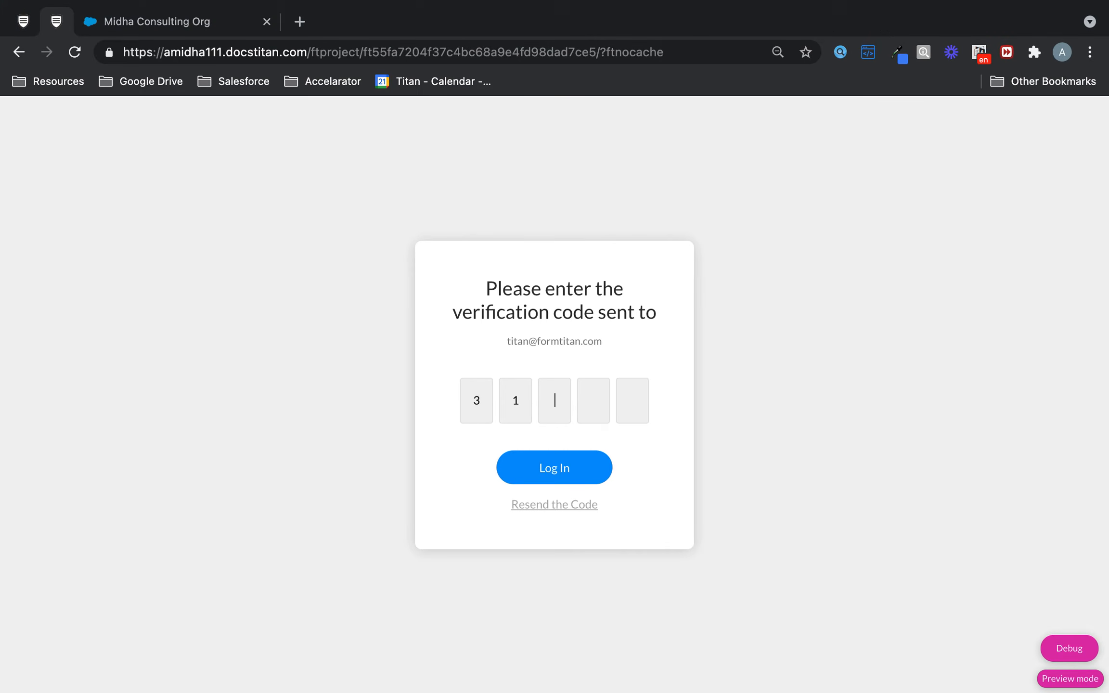
left_click(1069, 648)
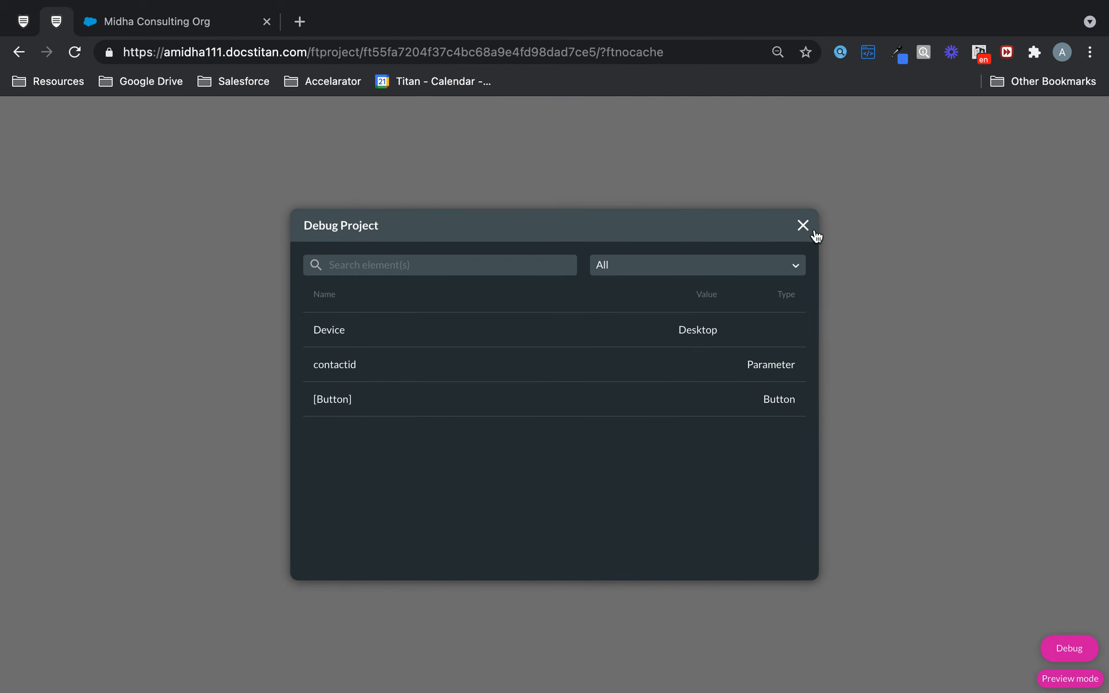
left_click(803, 225)
- Log in to Page 2's contact data, check its contactid value in Debug, then log out
left_click(553, 452)
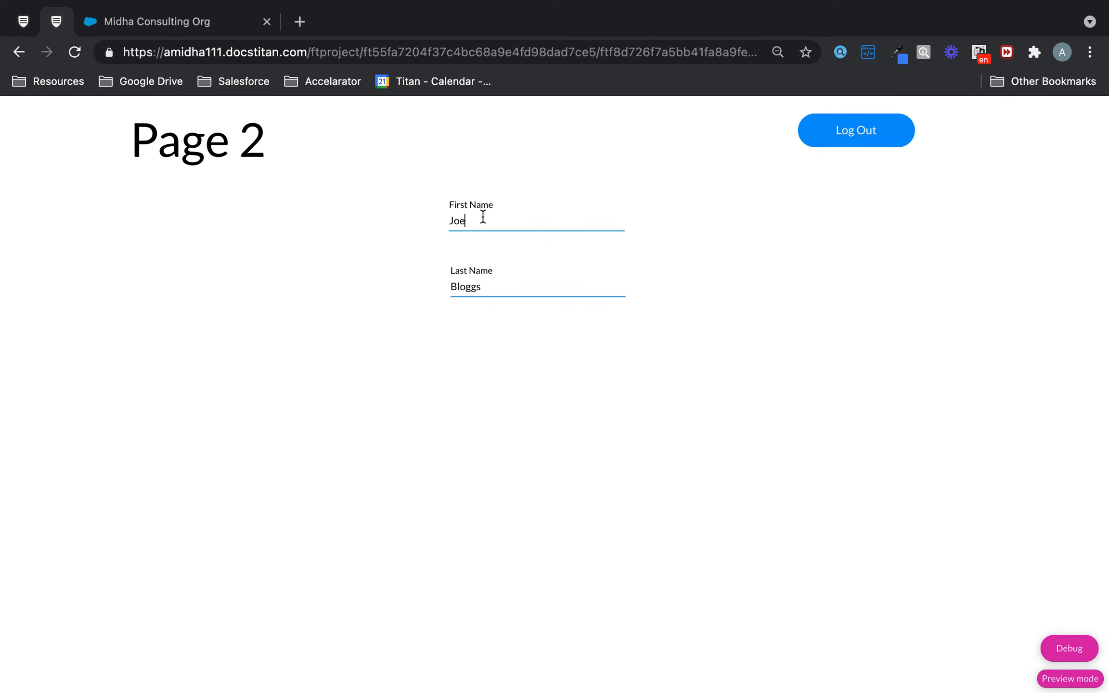
left_click(1080, 651)
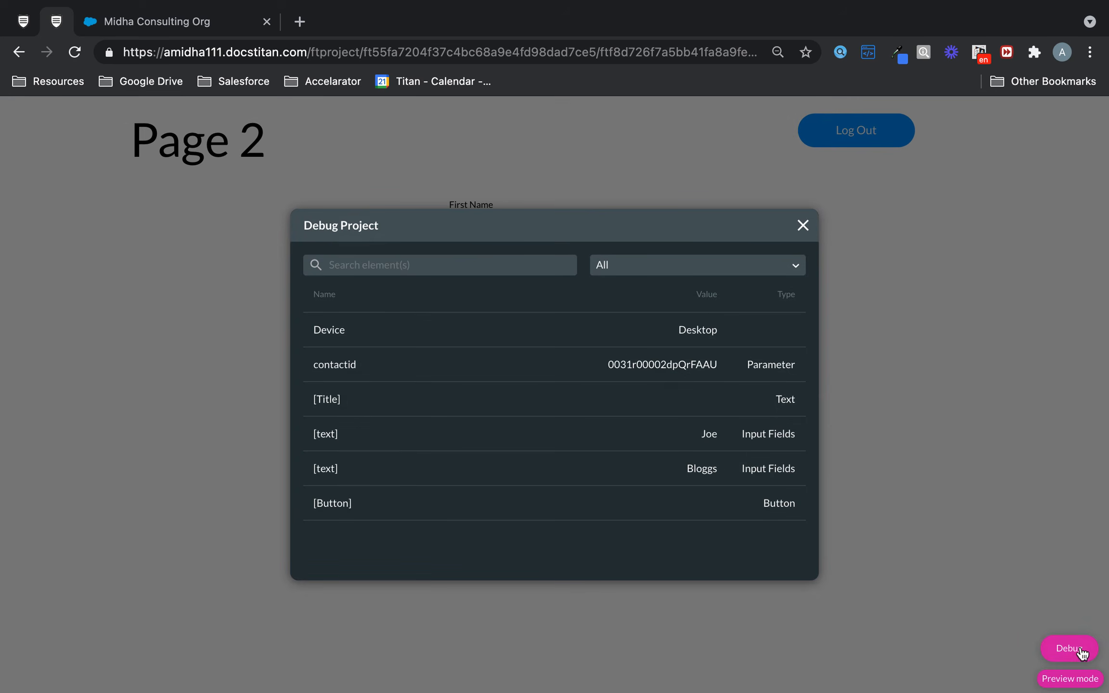
left_click_drag(608, 364, 706, 370)
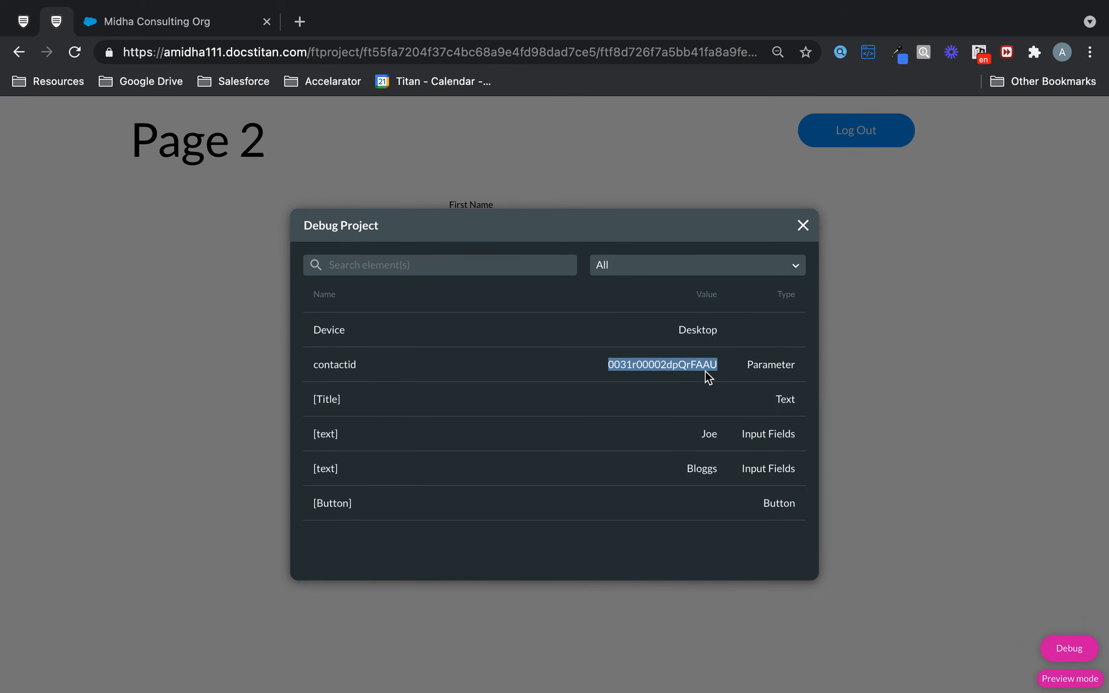
left_click(802, 226)
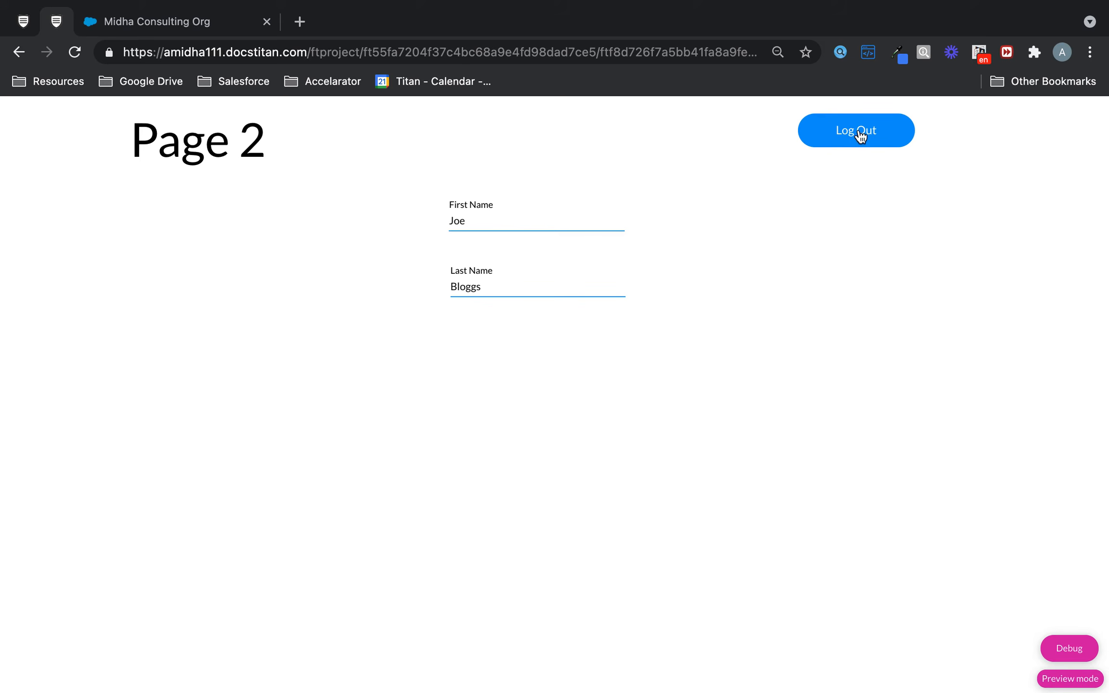
left_click(876, 137)
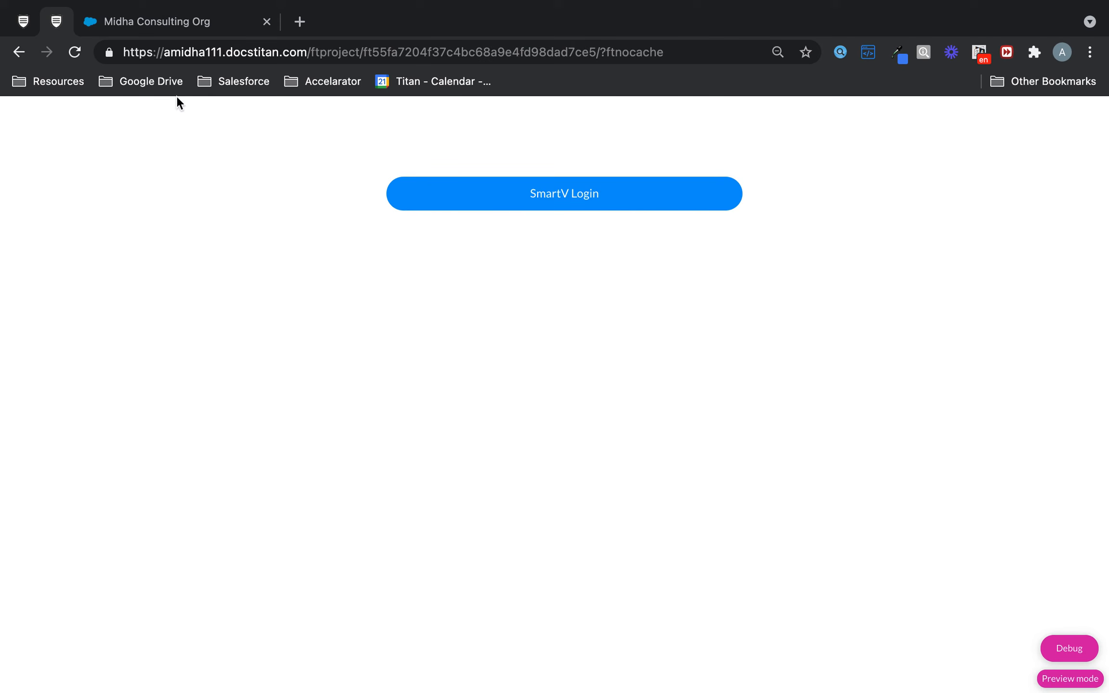
- Back in the editor, review Project settings > User Access, then select the Home page's SmartV Login button
left_click(14, 13)
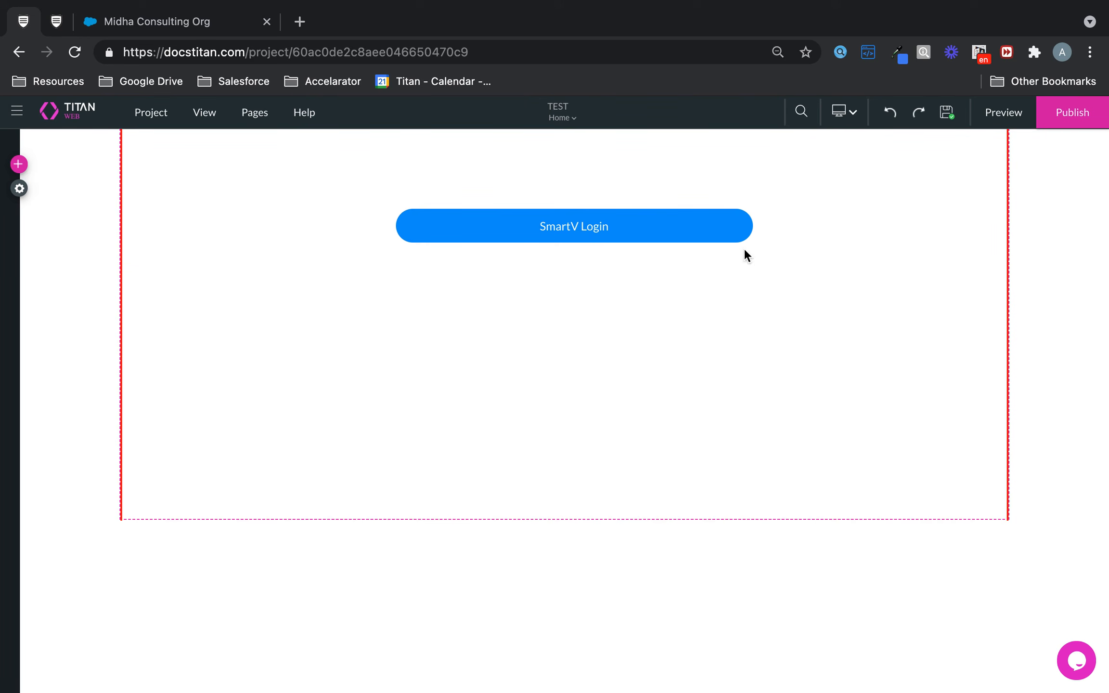
left_click(704, 191)
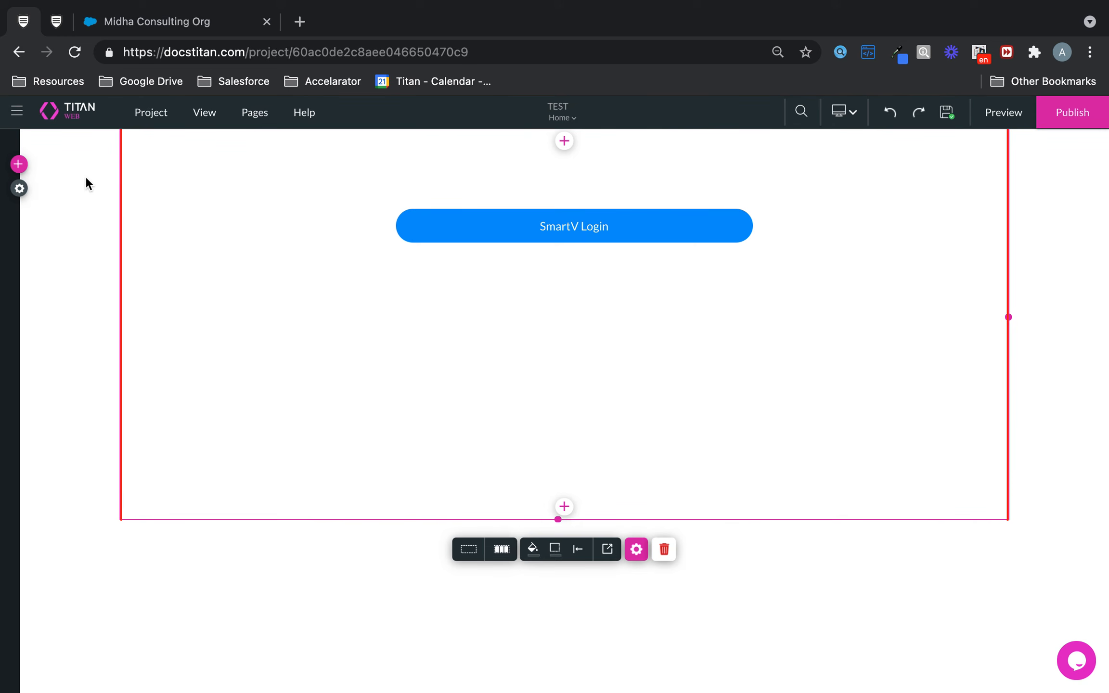
left_click(20, 188)
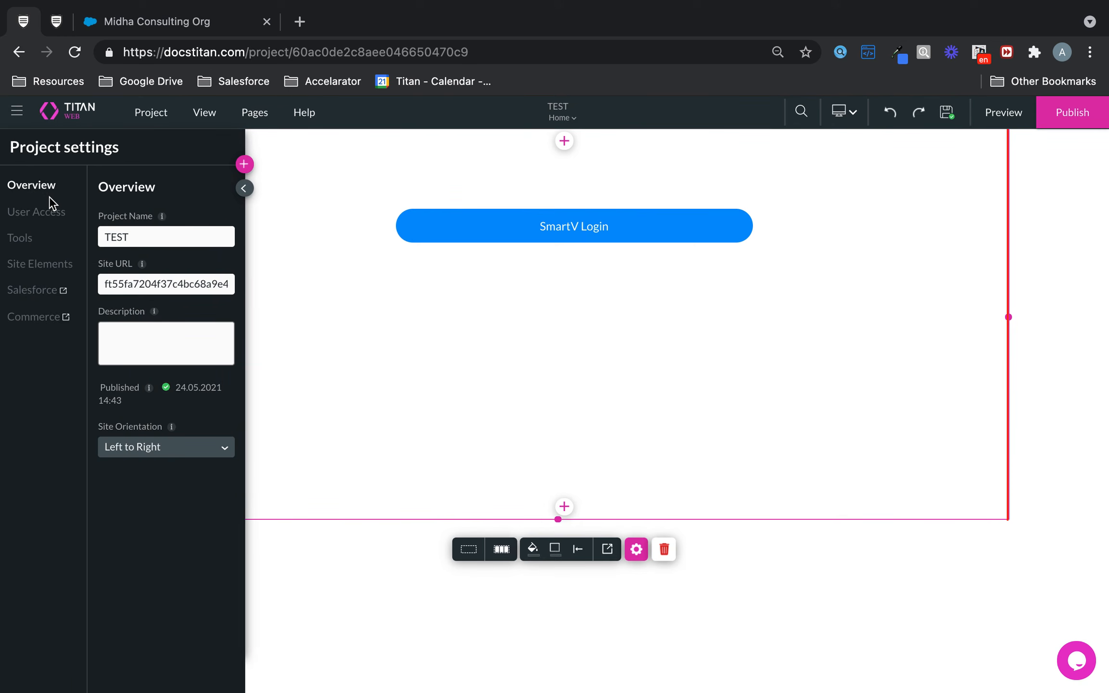
left_click(44, 211)
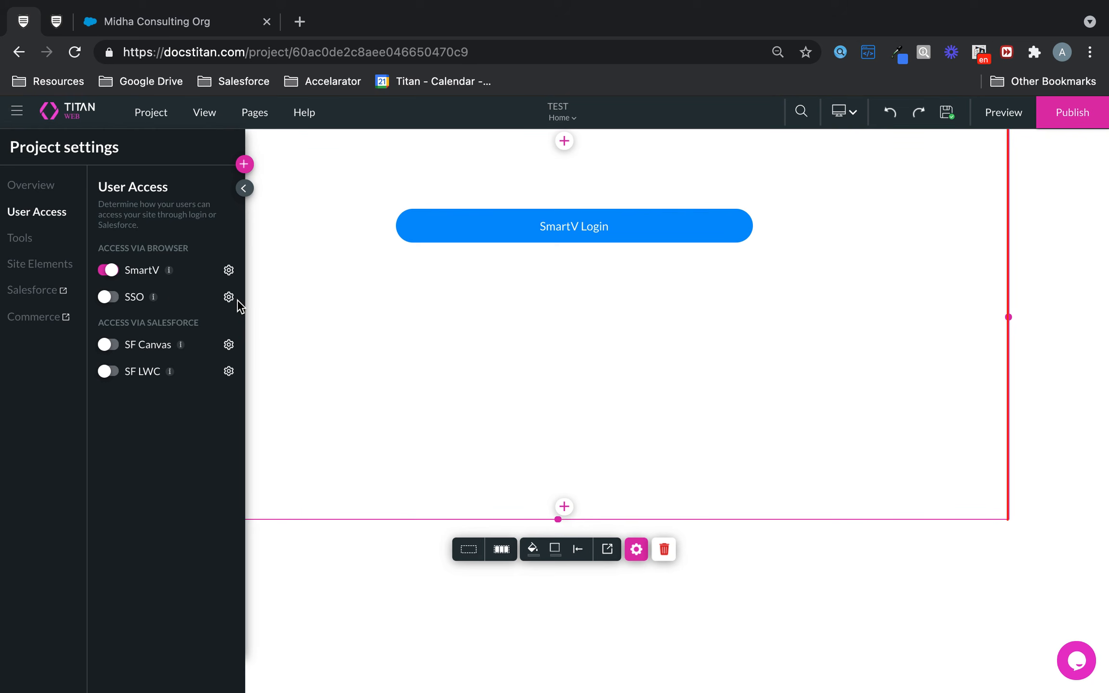
left_click(488, 231)
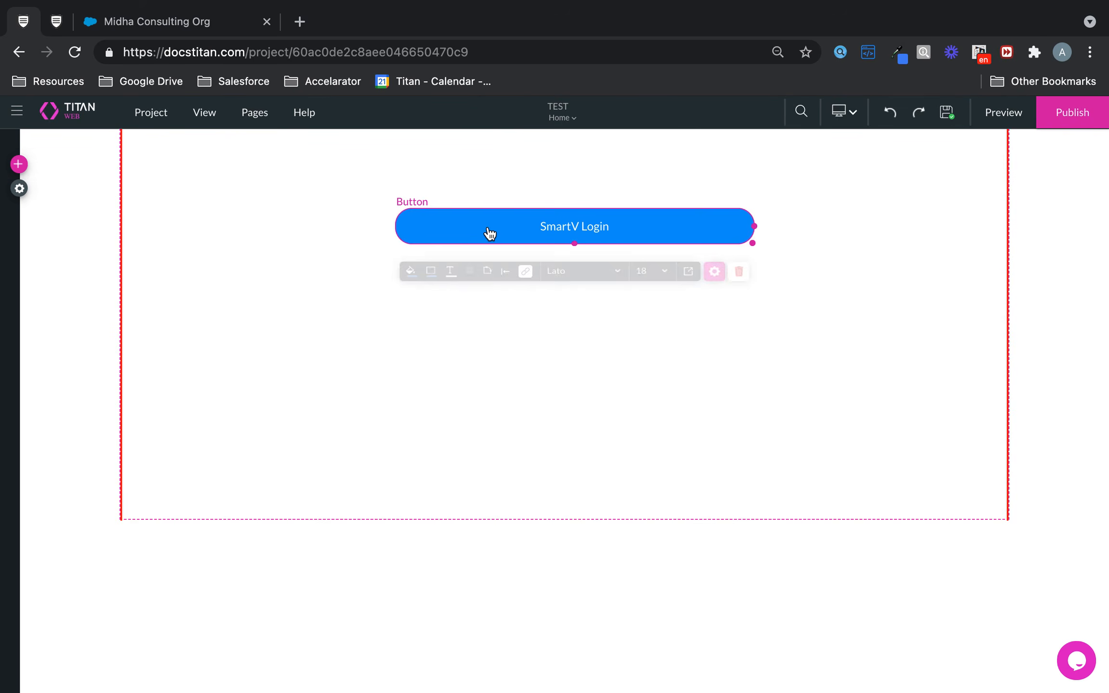
- Check that the SmartV Login button's on-click rule uses a User Access SmartV login, closing all dialogs unchanged
left_click(524, 271)
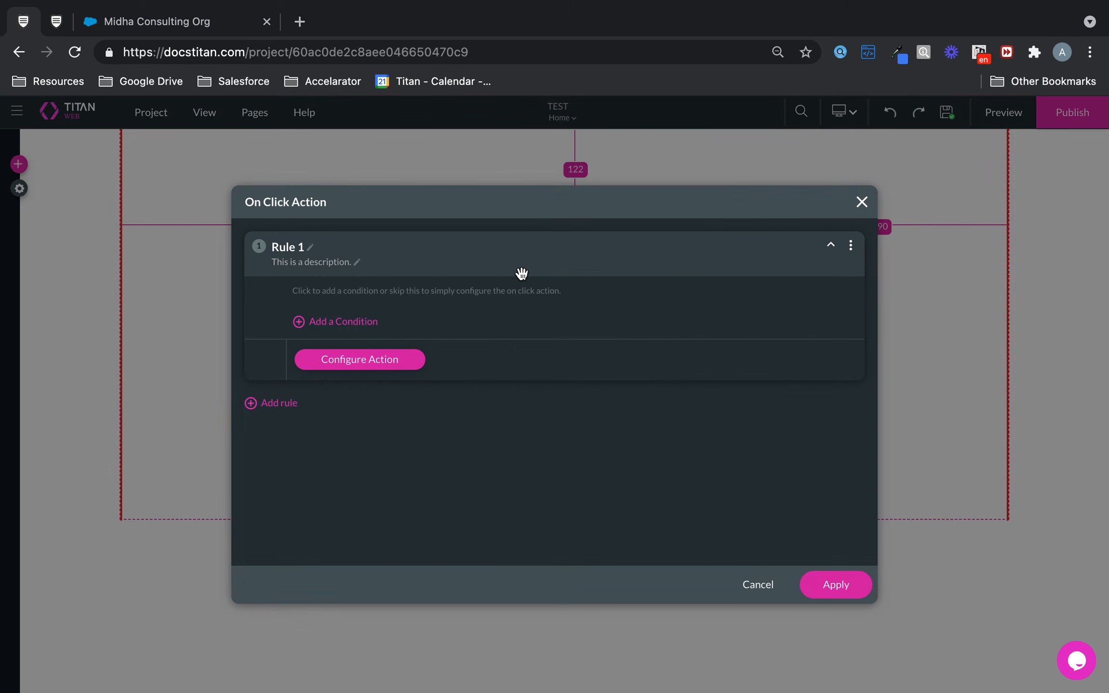
left_click(358, 361)
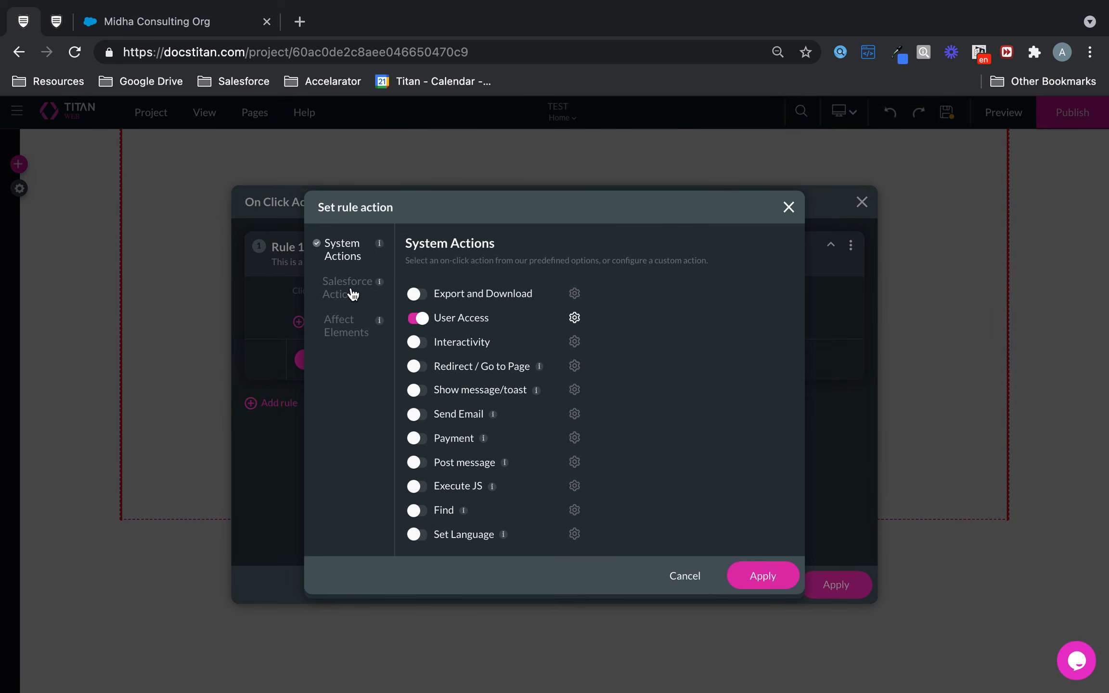
left_click(574, 317)
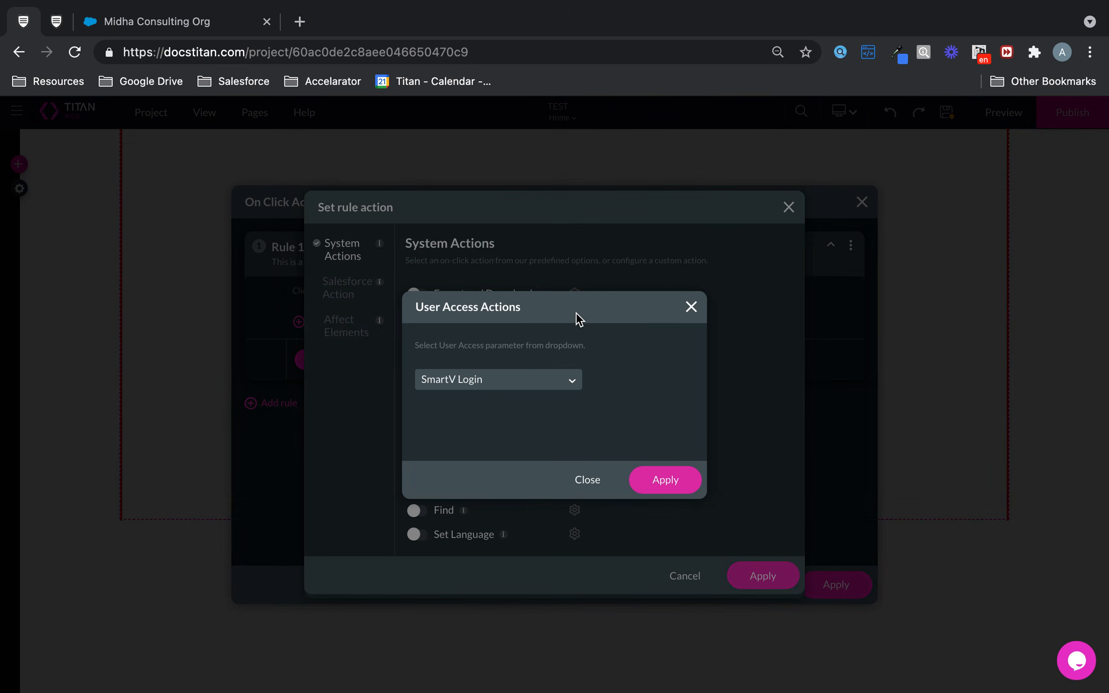
left_click(518, 381)
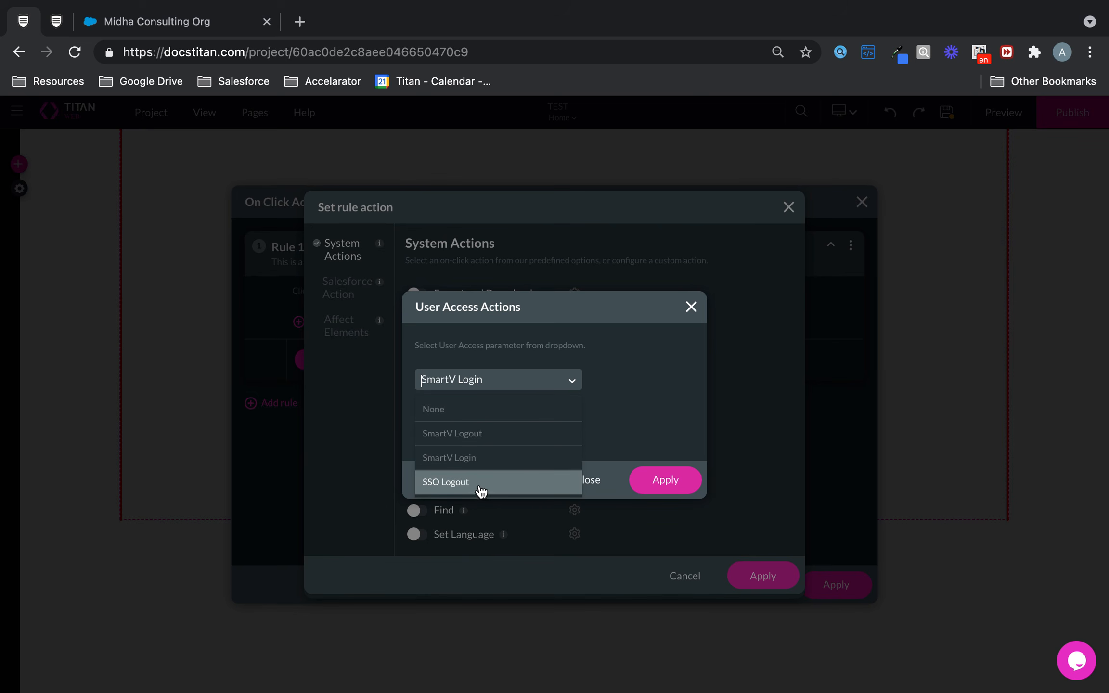
left_click(696, 309)
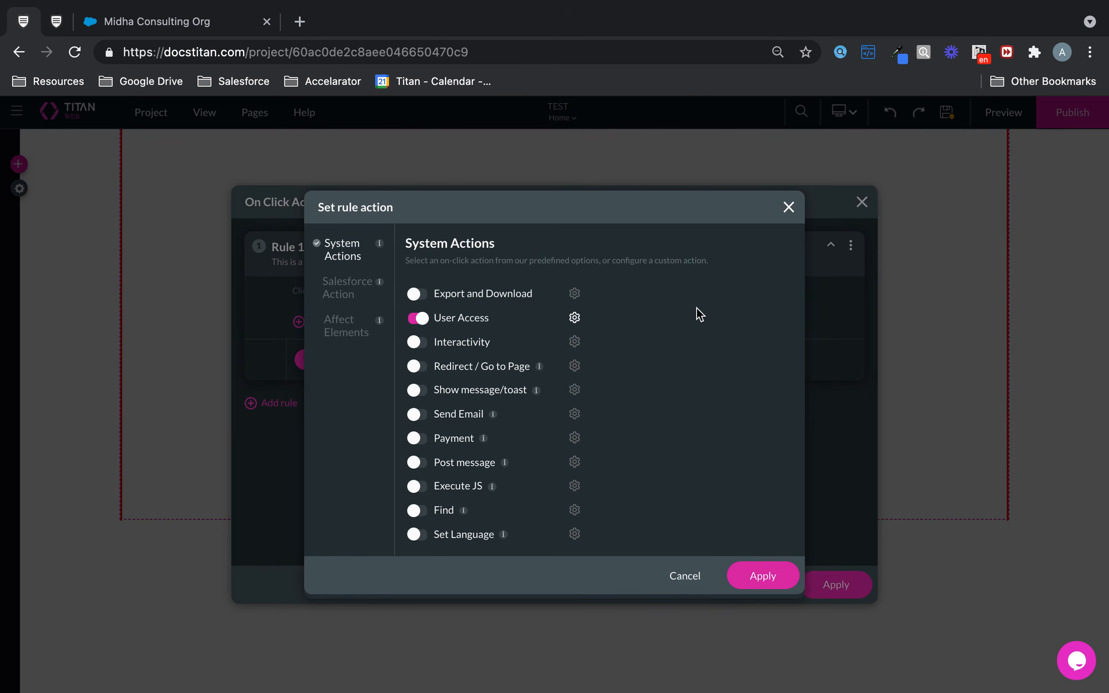
left_click(788, 207)
left_click(861, 202)
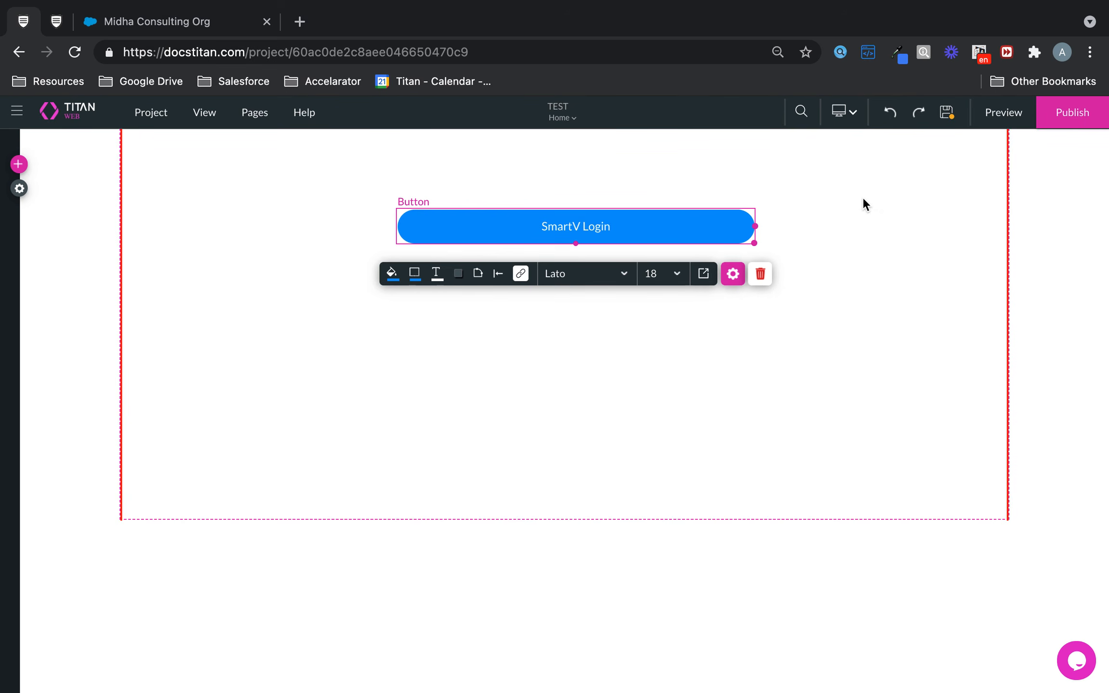